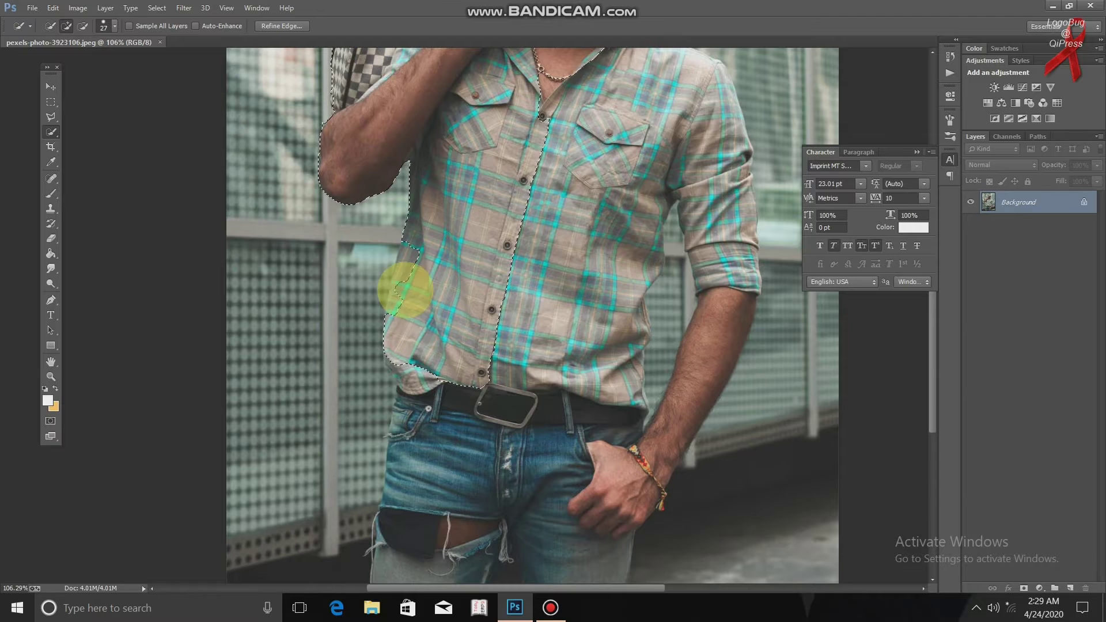
Extend the quick selection over the man's lower shirt and jeans, subtracting the fence area beside his leg
scroll(393, 306, "down", 2)
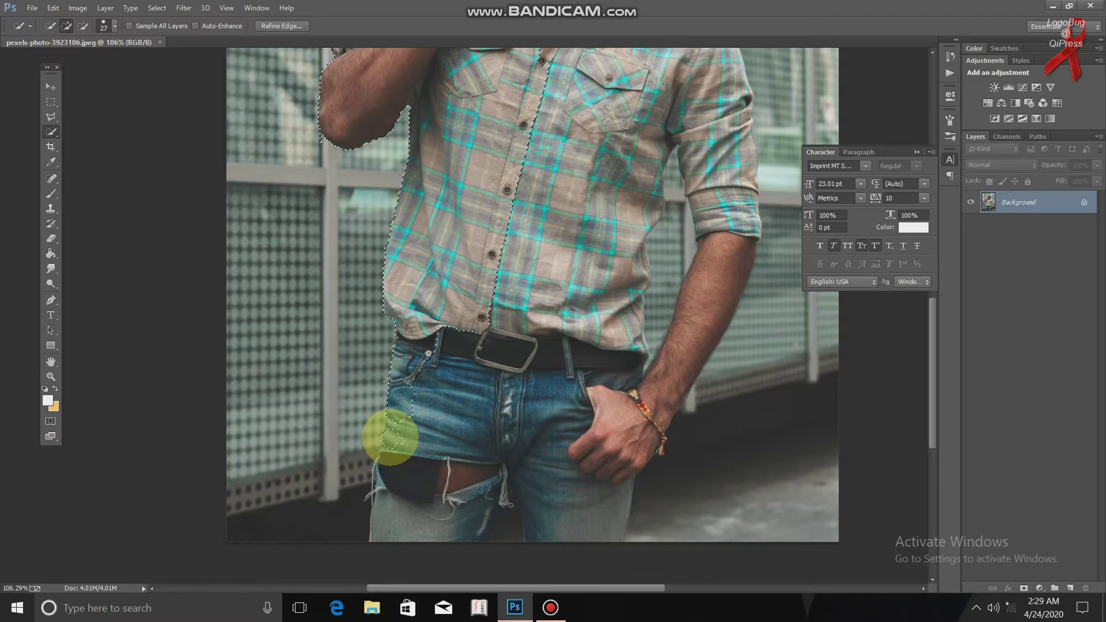
scroll(390, 438, "down", 2)
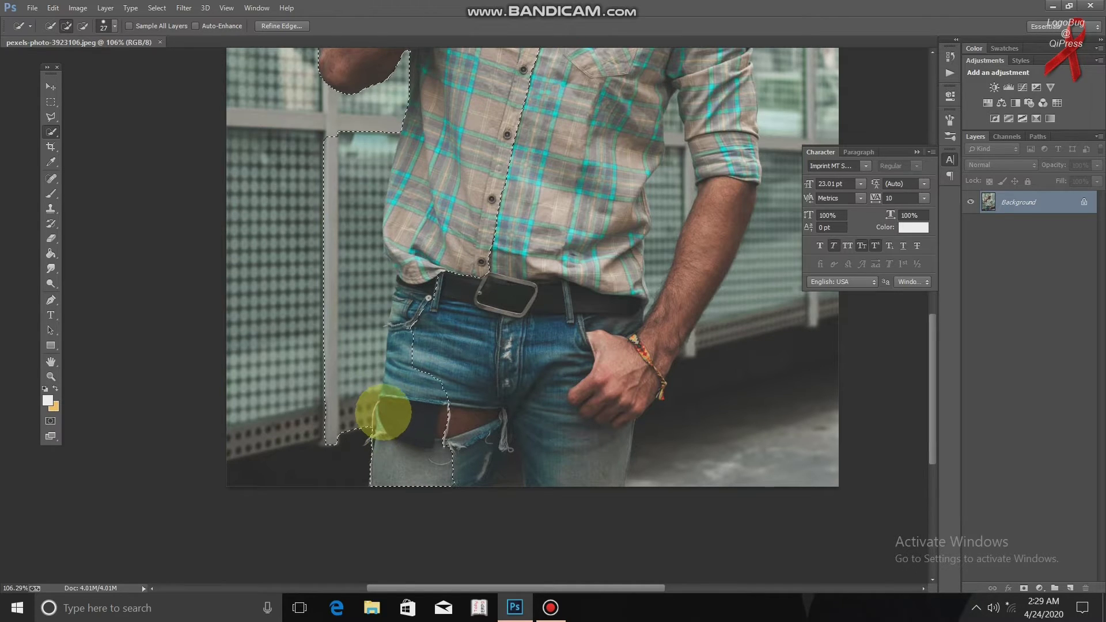
mouse_move(383, 413)
left_mouse_down()
mouse_move(353, 365)
mouse_move(351, 420)
mouse_move(370, 295)
mouse_move(376, 158)
mouse_move(361, 136)
mouse_move(323, 210)
mouse_move(352, 295)
left_mouse_up()
mouse_move(448, 347)
left_mouse_down()
mouse_move(523, 380)
mouse_move(573, 453)
mouse_move(549, 447)
mouse_move(508, 469)
mouse_move(507, 495)
mouse_move(510, 449)
left_mouse_up()
Reduce the Quick Selection brush size to 13 and subtract the background gap between the man's legs
left_click(115, 26)
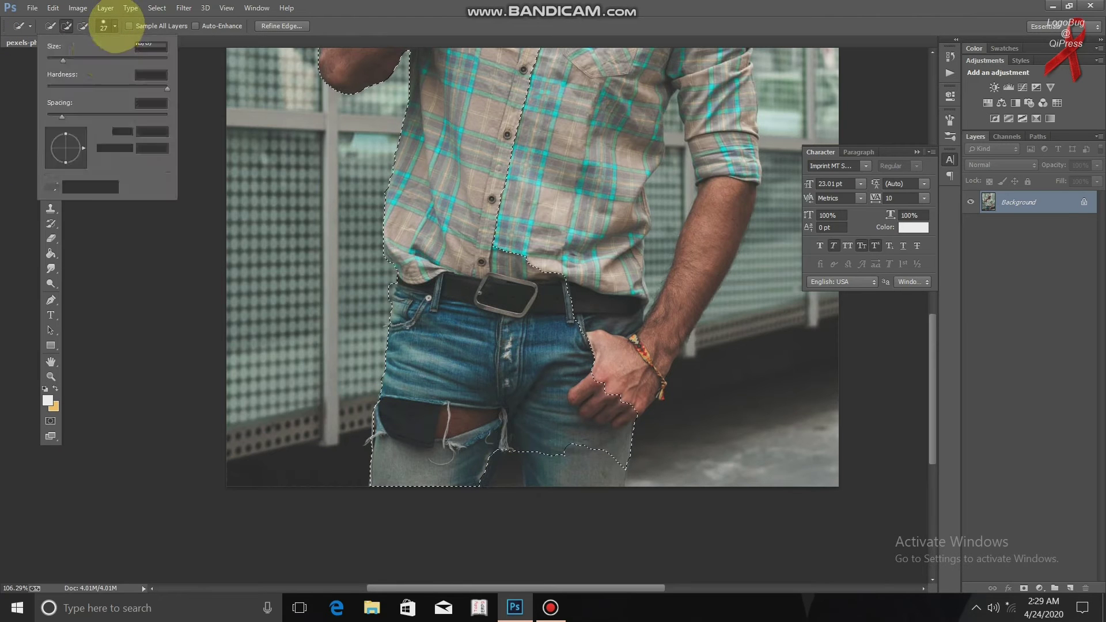
left_click_drag(63, 60, 56, 60)
left_click(630, 526)
scroll(578, 489, "up", 3)
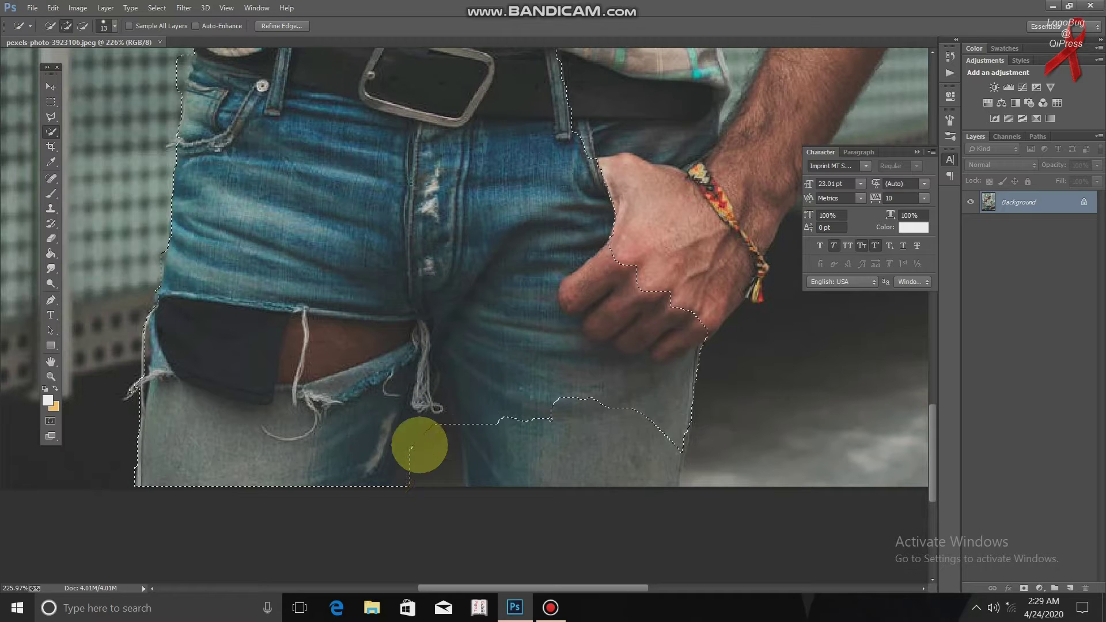
mouse_move(420, 445)
left_mouse_down()
mouse_move(451, 434)
mouse_move(405, 487)
left_mouse_up()
mouse_move(436, 401)
left_mouse_down()
mouse_move(425, 455)
mouse_move(441, 413)
mouse_move(500, 417)
mouse_move(474, 423)
mouse_move(442, 398)
mouse_move(437, 424)
mouse_move(447, 379)
mouse_move(473, 443)
left_mouse_up()
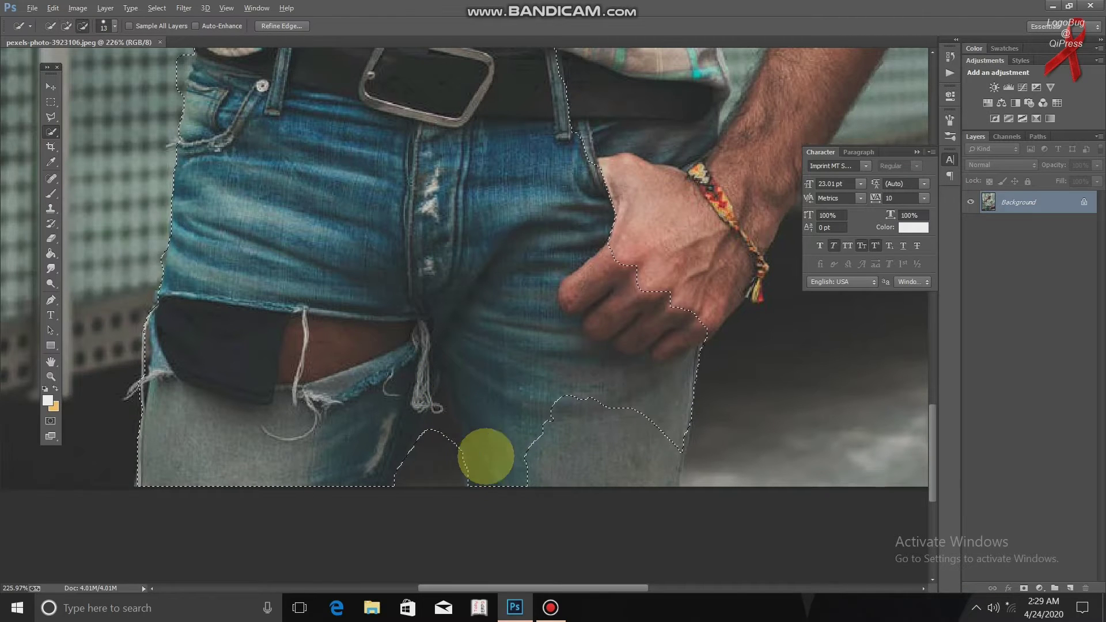
Add the unselected part of the lower jeans leg, the pocketed hand and the forearm to the selection
scroll(571, 468, "down", 2)
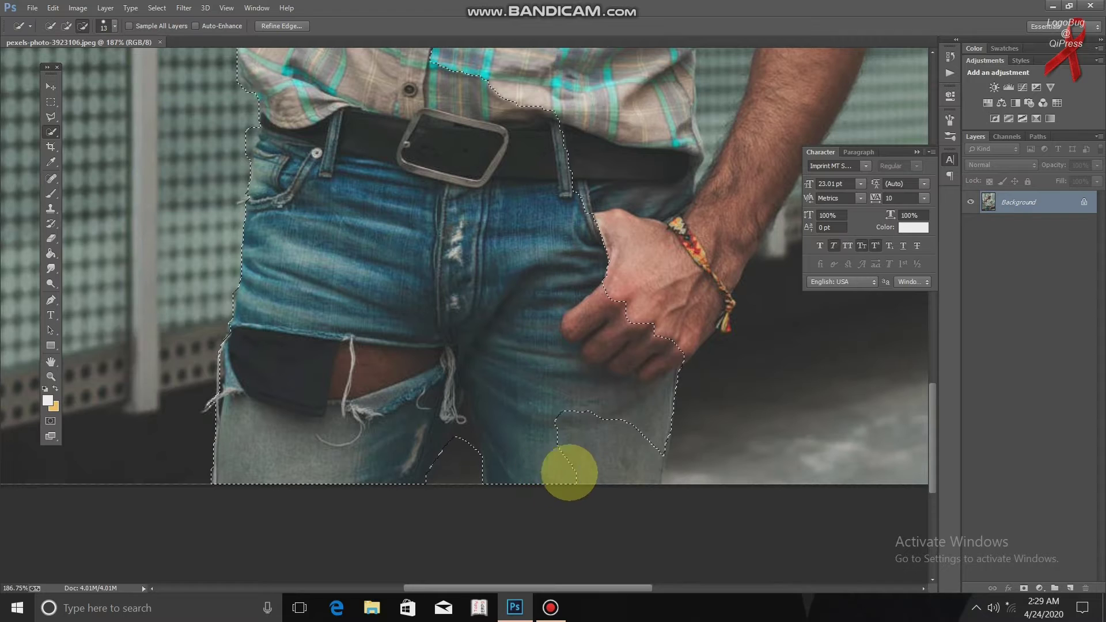
mouse_move(570, 473)
left_mouse_down()
mouse_move(635, 473)
mouse_move(653, 460)
mouse_move(577, 446)
mouse_move(558, 427)
left_mouse_up()
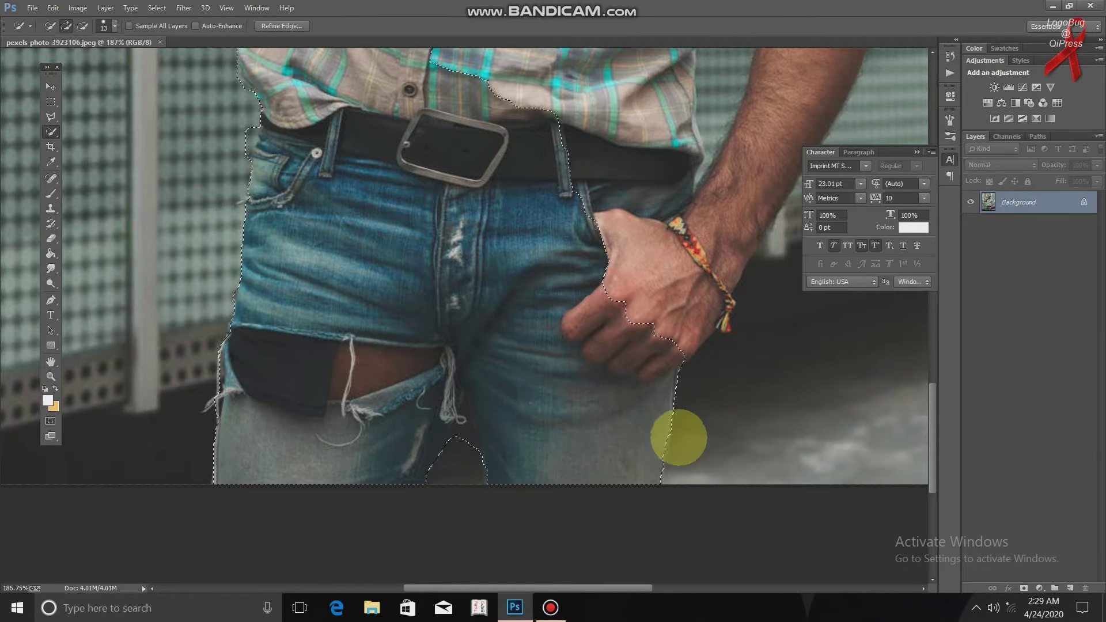
mouse_move(665, 436)
left_mouse_down()
mouse_move(659, 452)
mouse_move(697, 309)
mouse_move(672, 334)
mouse_move(726, 283)
left_mouse_up()
scroll(726, 283, "down", 5)
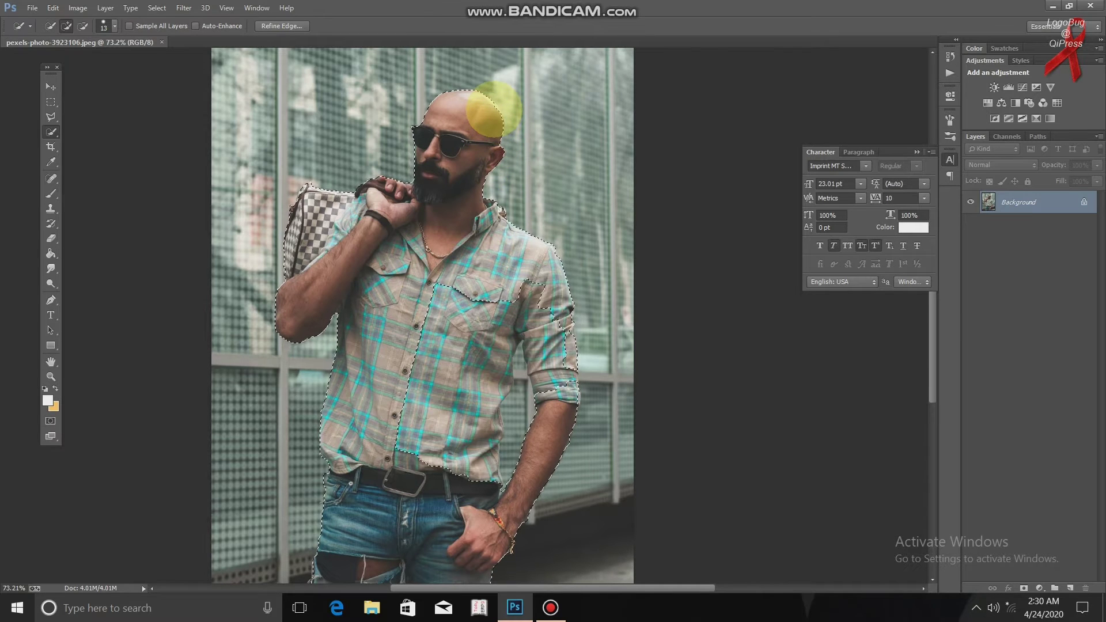
Add the missed shirt and sleeve areas on the lowered arm's side and tidy the selection around the cuff
scroll(443, 124, "up", 5, "alt")
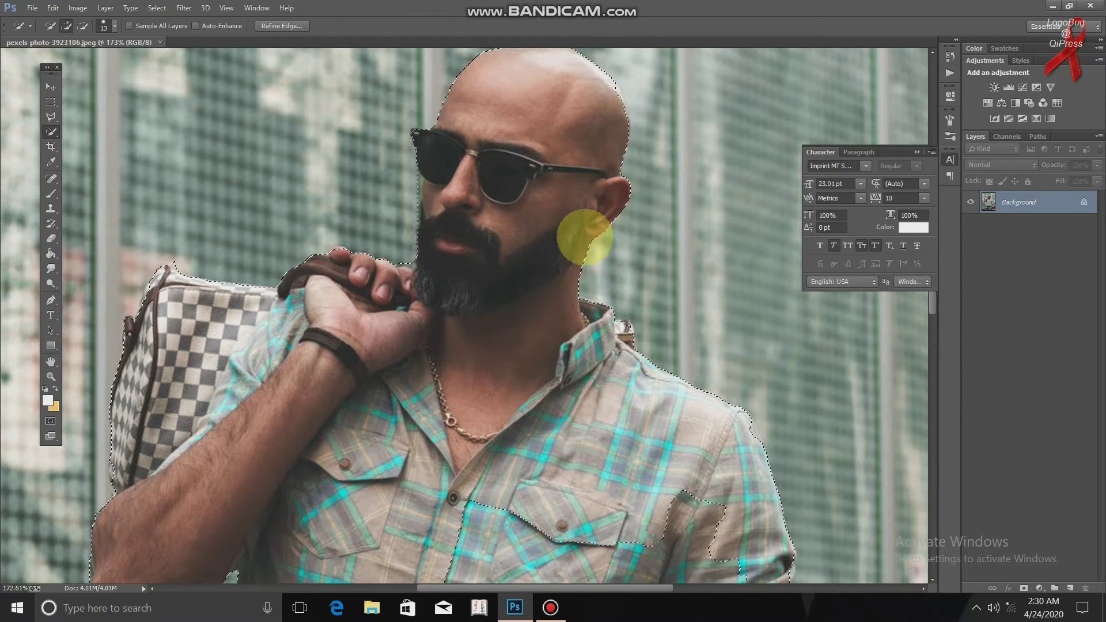
scroll(583, 234, "down", 3)
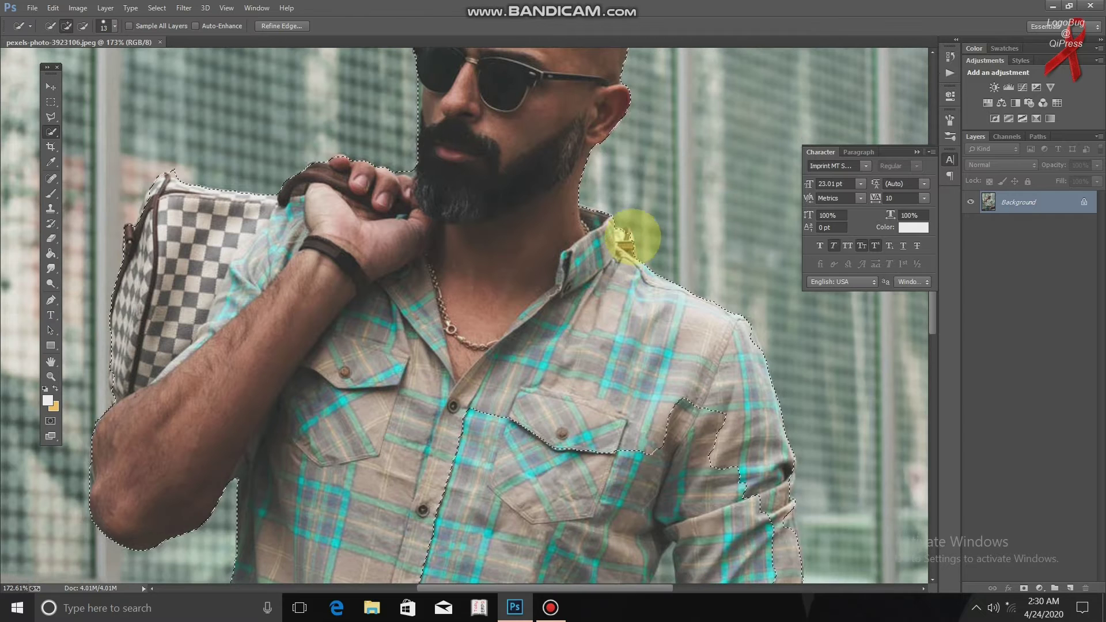
scroll(631, 239, "down", 4)
scroll(766, 308, "down", 2)
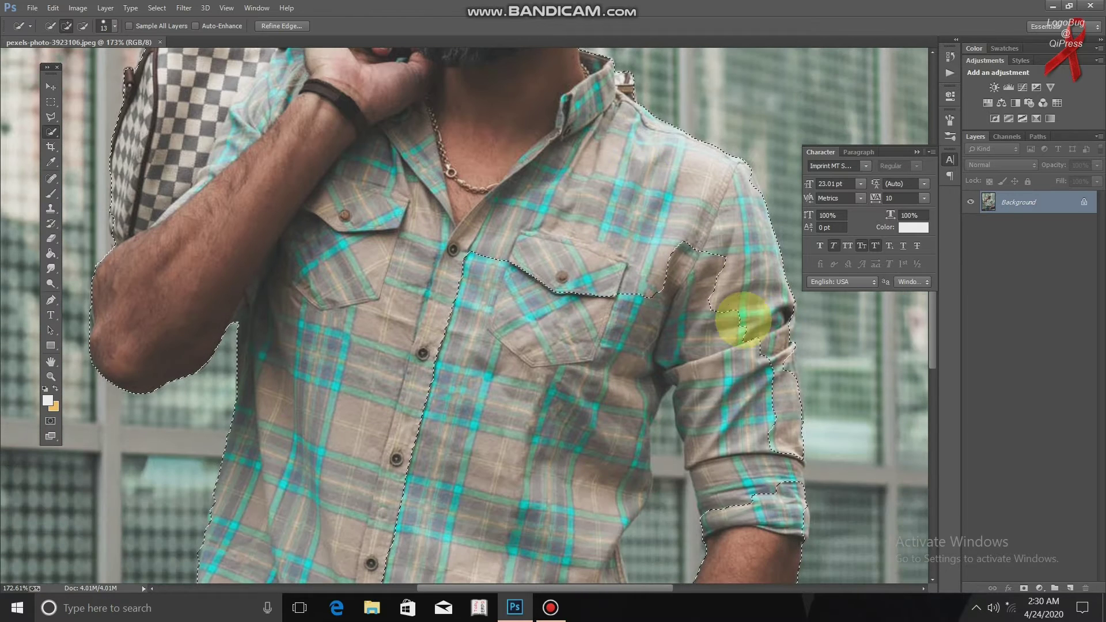
left_click_drag(688, 320, 696, 370)
scroll(703, 369, "down", 2)
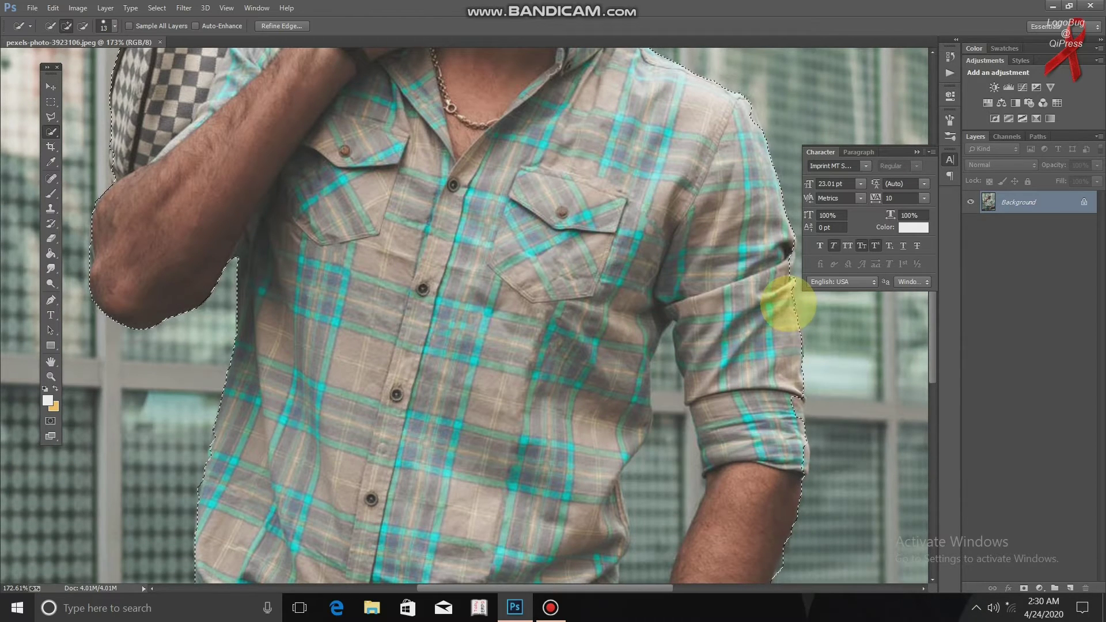
scroll(770, 318, "down", 4)
mouse_move(759, 337)
left_mouse_down()
mouse_move(784, 330)
mouse_move(794, 301)
mouse_move(802, 358)
left_mouse_up()
Correct the selection along the lowered forearm and add the missed fingertips of the pocketed hand
scroll(789, 355, "down", 8)
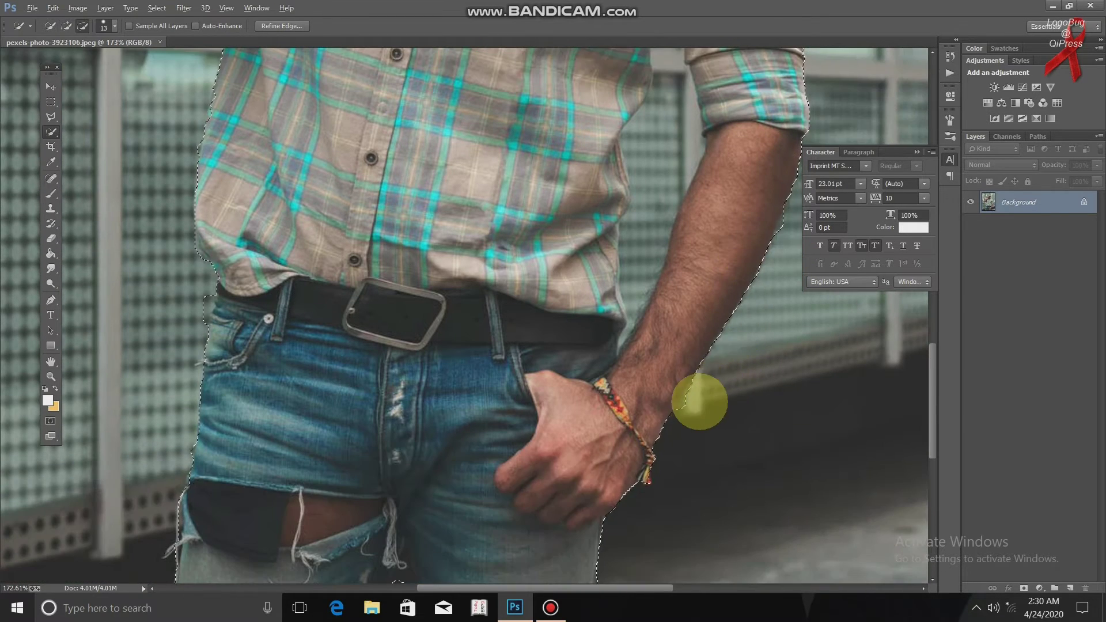
scroll(686, 409, "down", 3)
scroll(686, 409, "down", 2)
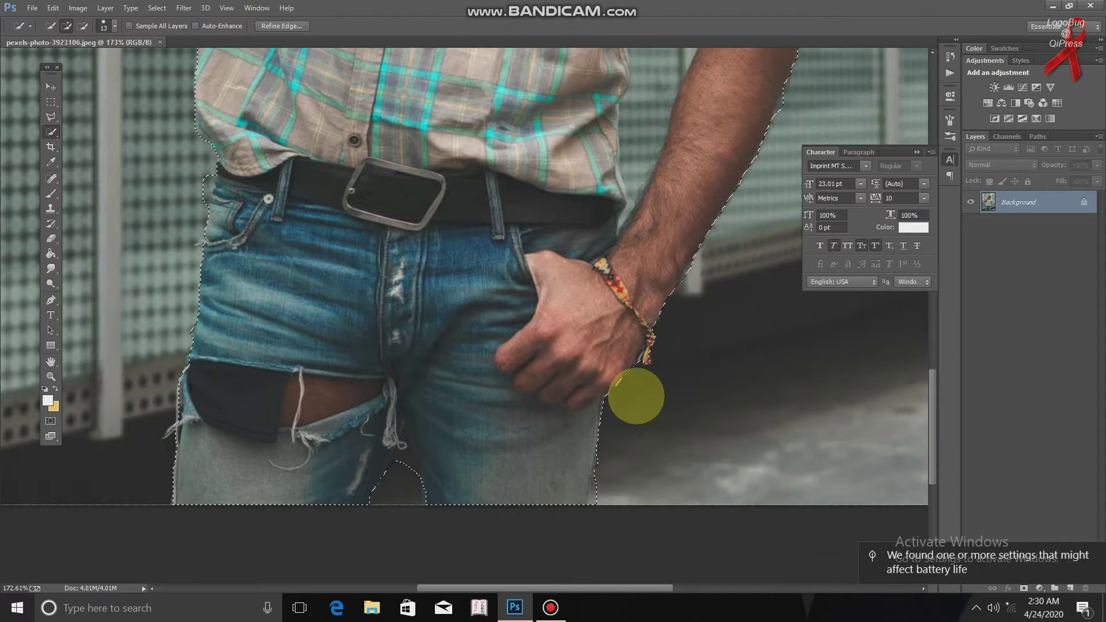
left_click(568, 397)
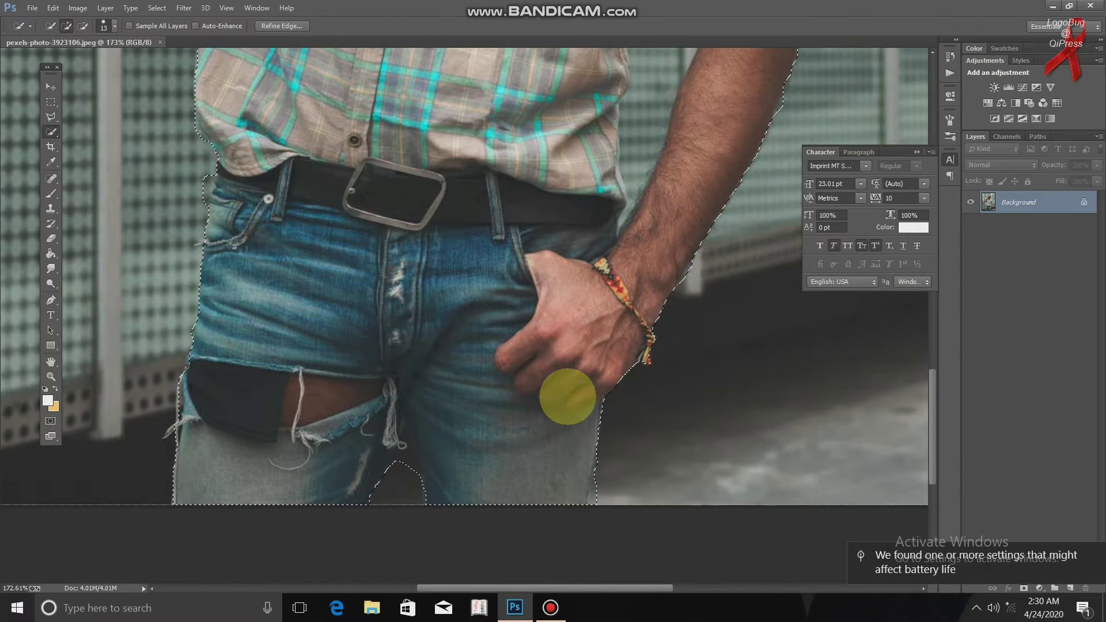
scroll(568, 396, "down", 4)
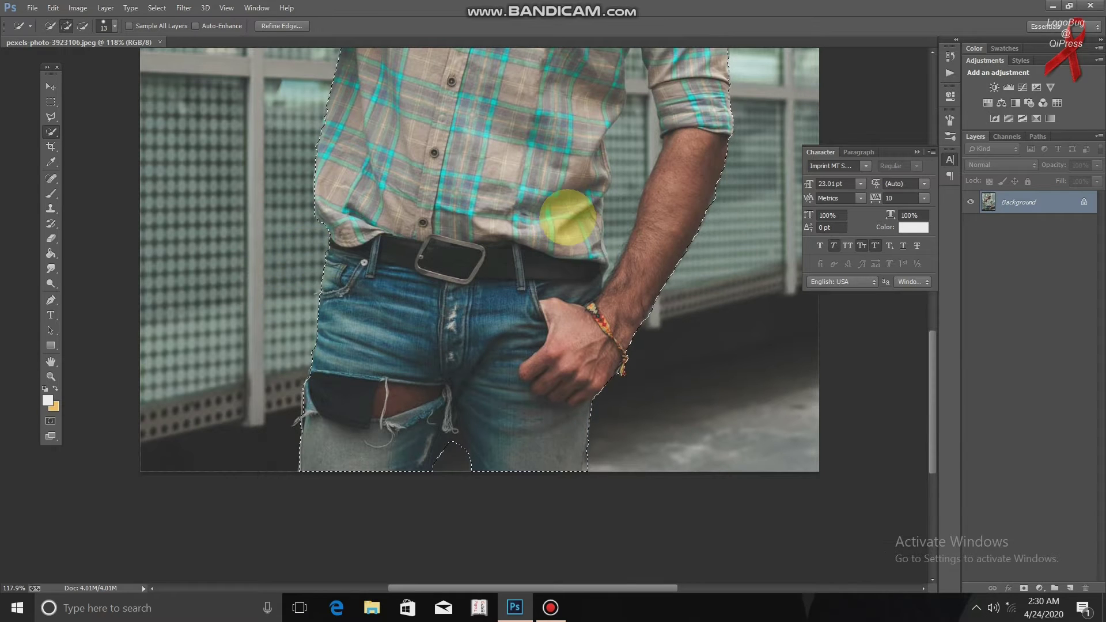
Subtract the background gap between the torso and the lowered arm, up to the armpit
scroll(567, 218, "down", 3)
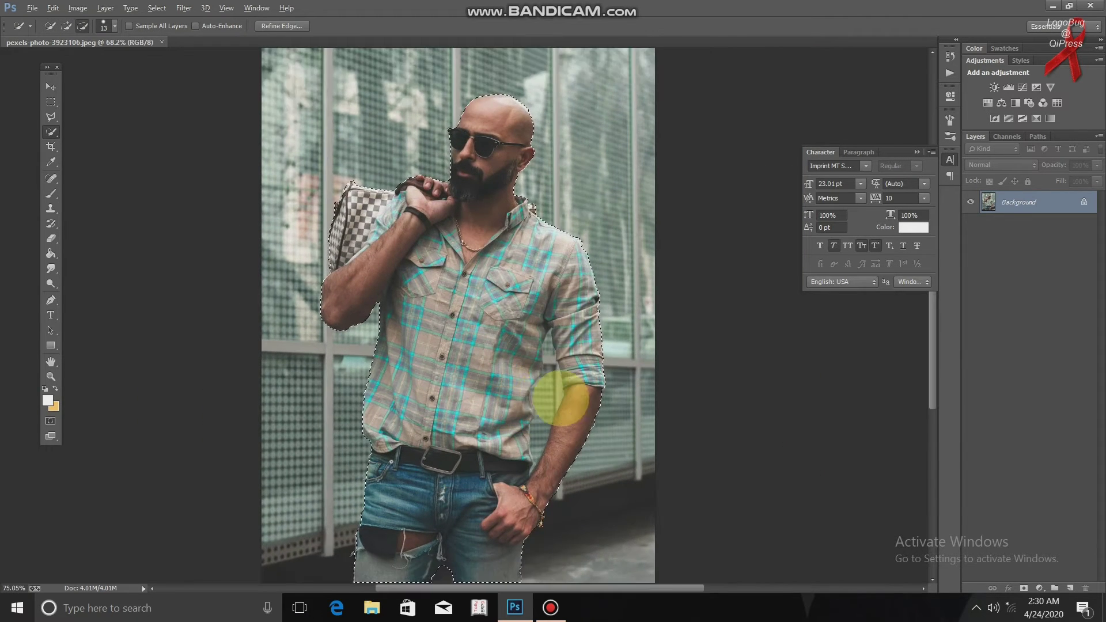
scroll(560, 399, "up", 1)
mouse_move(544, 407)
left_mouse_down()
mouse_move(526, 432)
mouse_move(535, 441)
left_mouse_up()
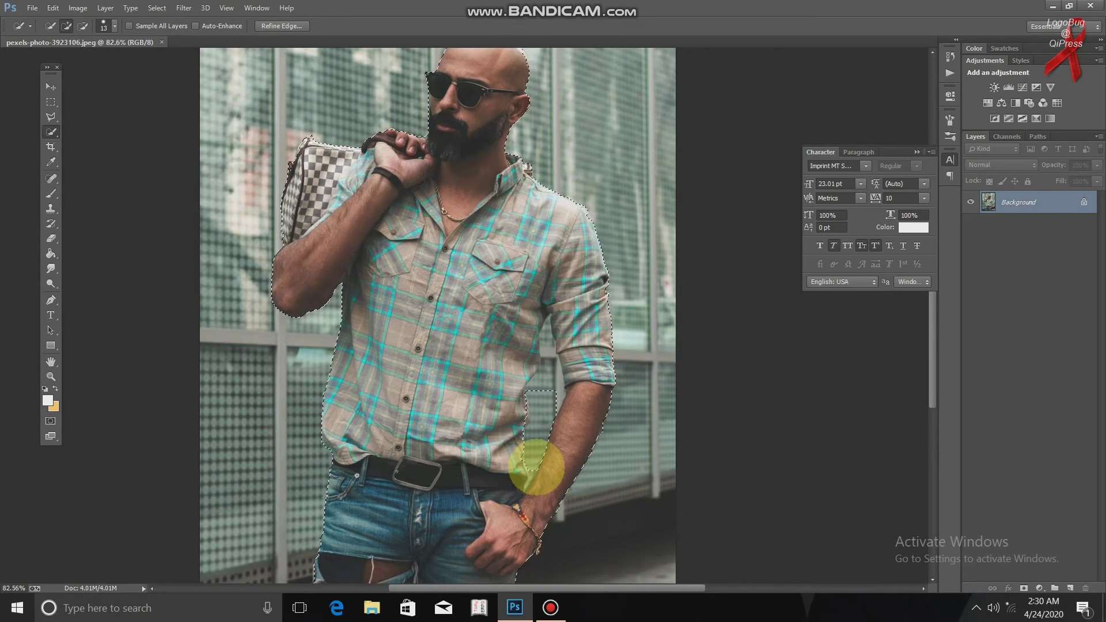
mouse_move(546, 370)
left_mouse_down("alt")
mouse_move(563, 388)
mouse_move(548, 328)
left_mouse_up("alt")
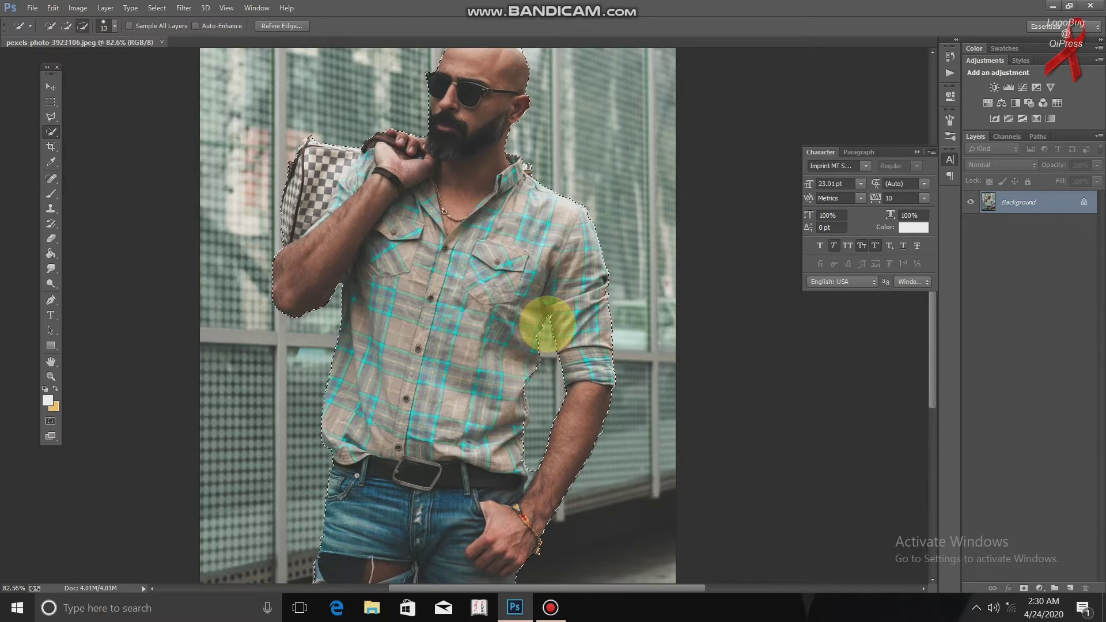
scroll(538, 370, "down", 3)
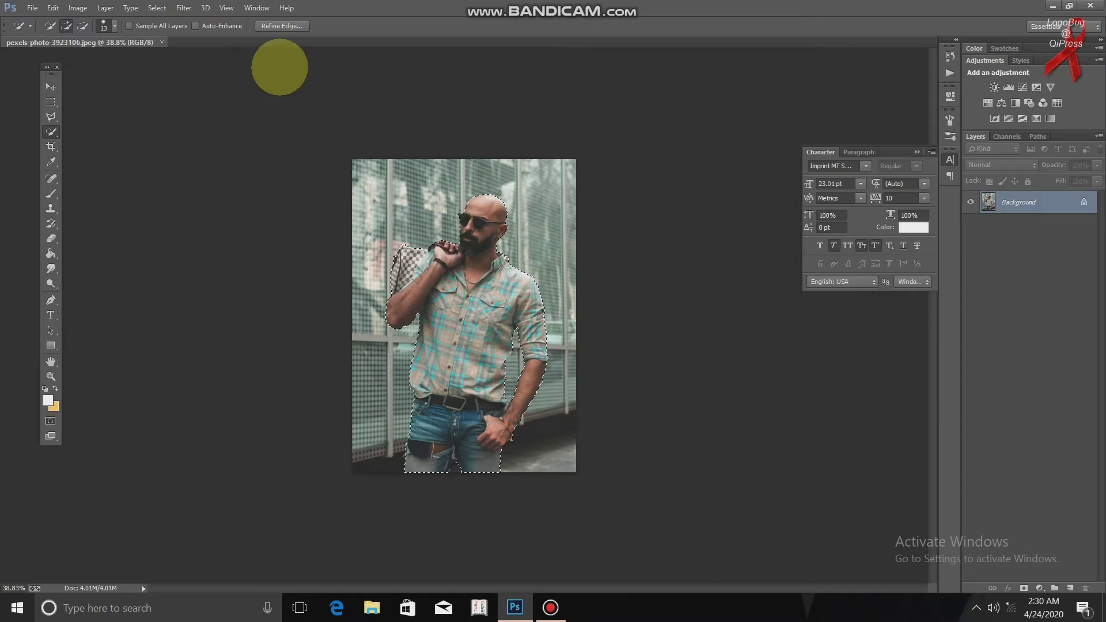
Preview the cutout in Refine Edge, cancel it, and add the missed shirt edge beside the arm gap to the selection
left_click(280, 26)
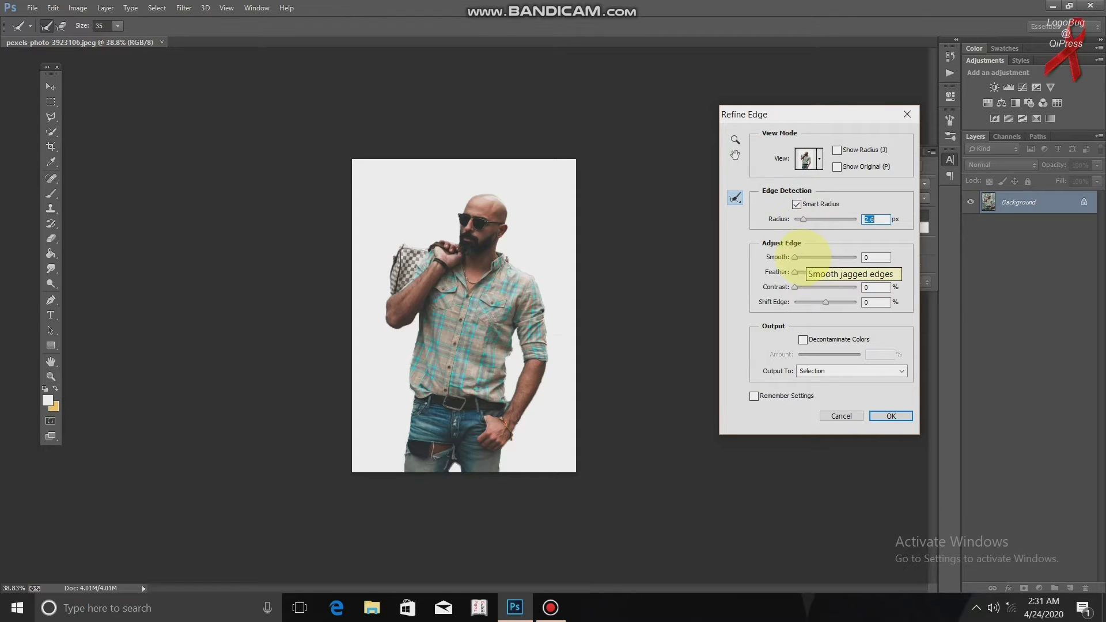
left_click(841, 416)
scroll(667, 420, "up", 5)
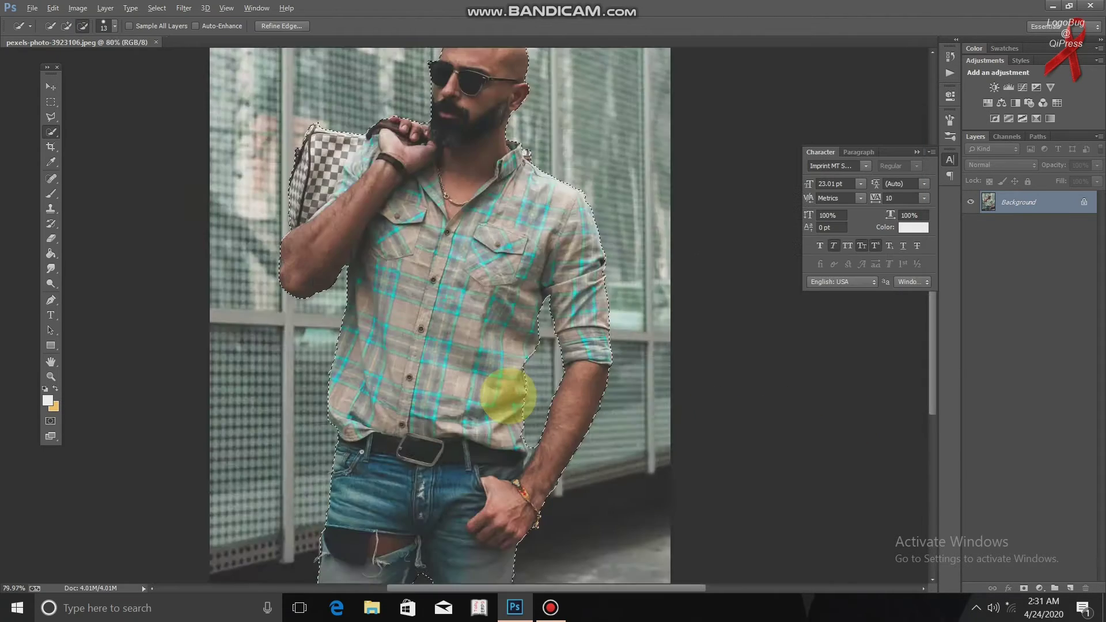
scroll(589, 413, "up", 2)
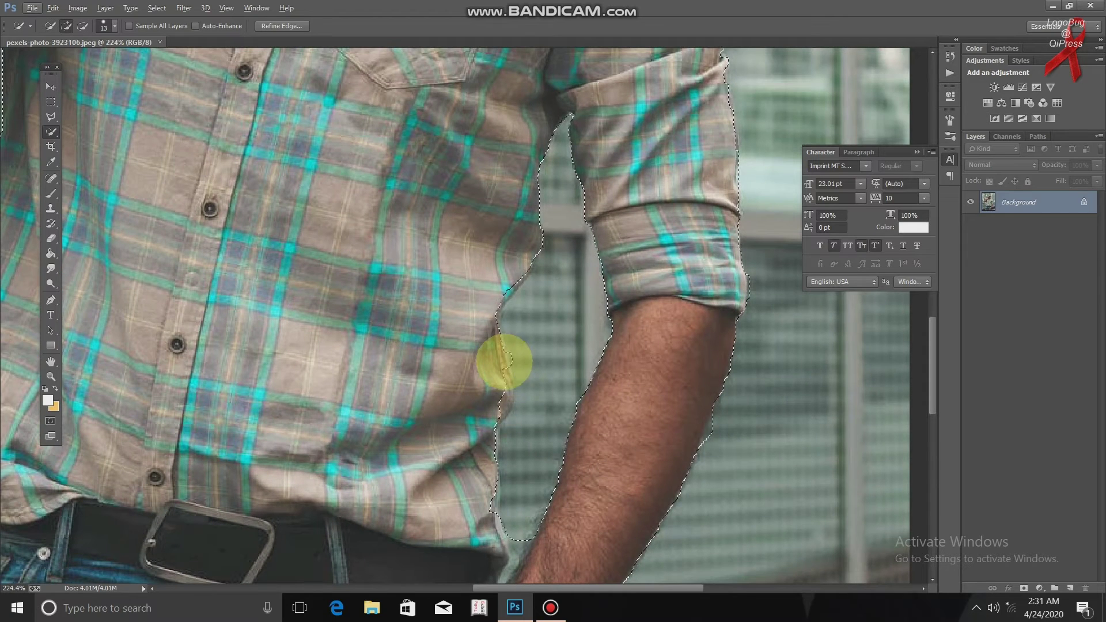
mouse_move(507, 377)
left_mouse_down()
mouse_move(487, 464)
mouse_move(489, 515)
left_mouse_up()
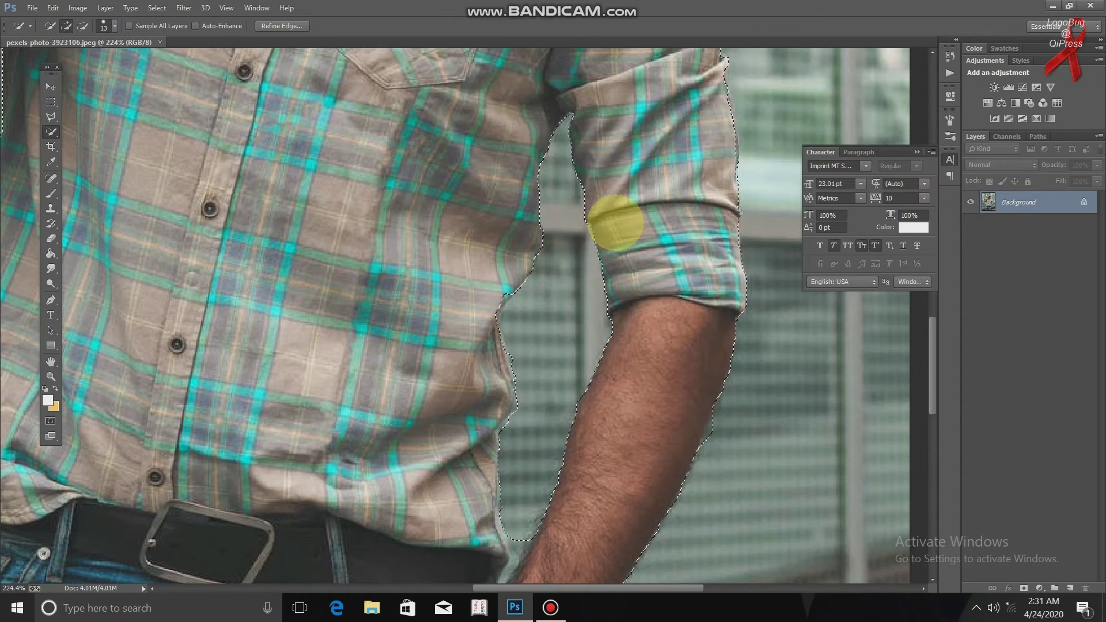
scroll(501, 283, "down", 4)
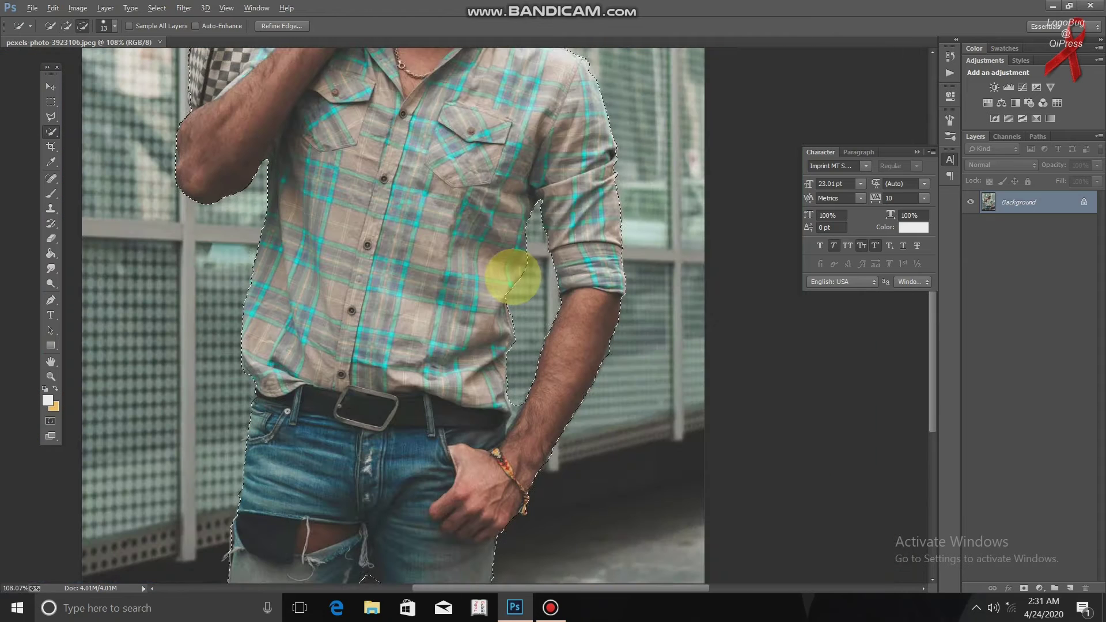
Refine the edge with Smart Radius 2.4 px, Smooth 12, Feather 1.2 px and Contrast 7%, outputting to a new layer with layer mask
left_click(300, 26)
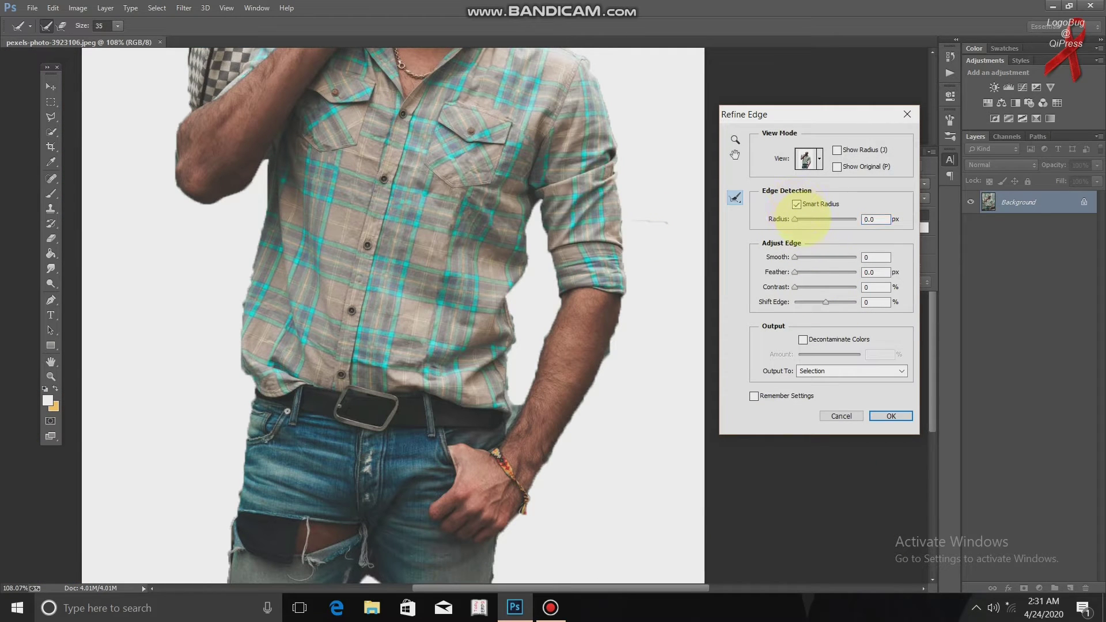
left_click(802, 219)
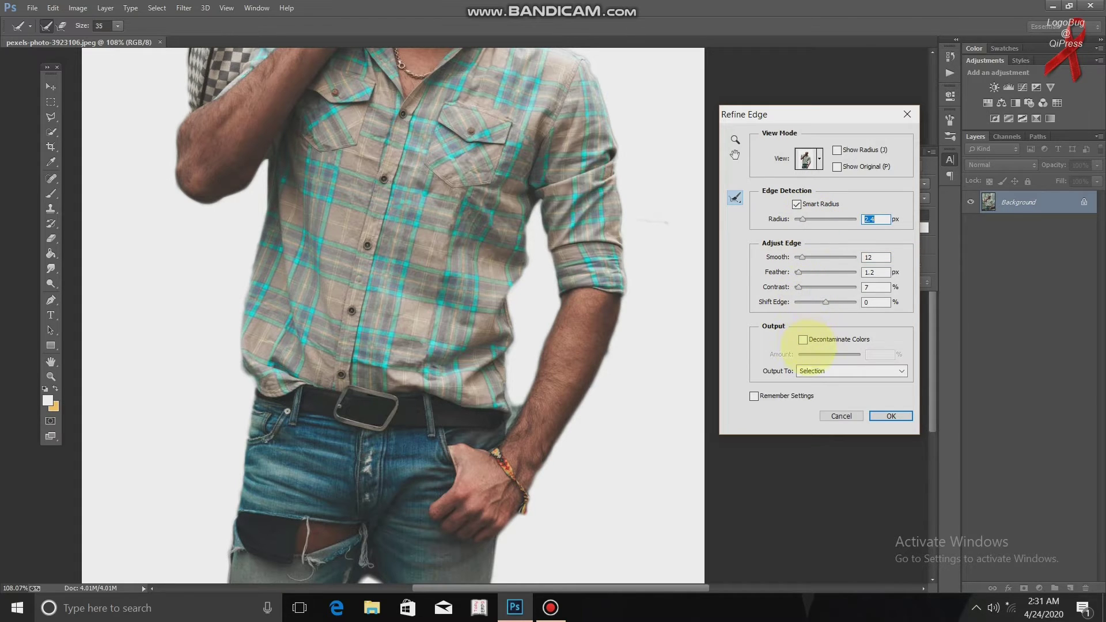
left_click(891, 416)
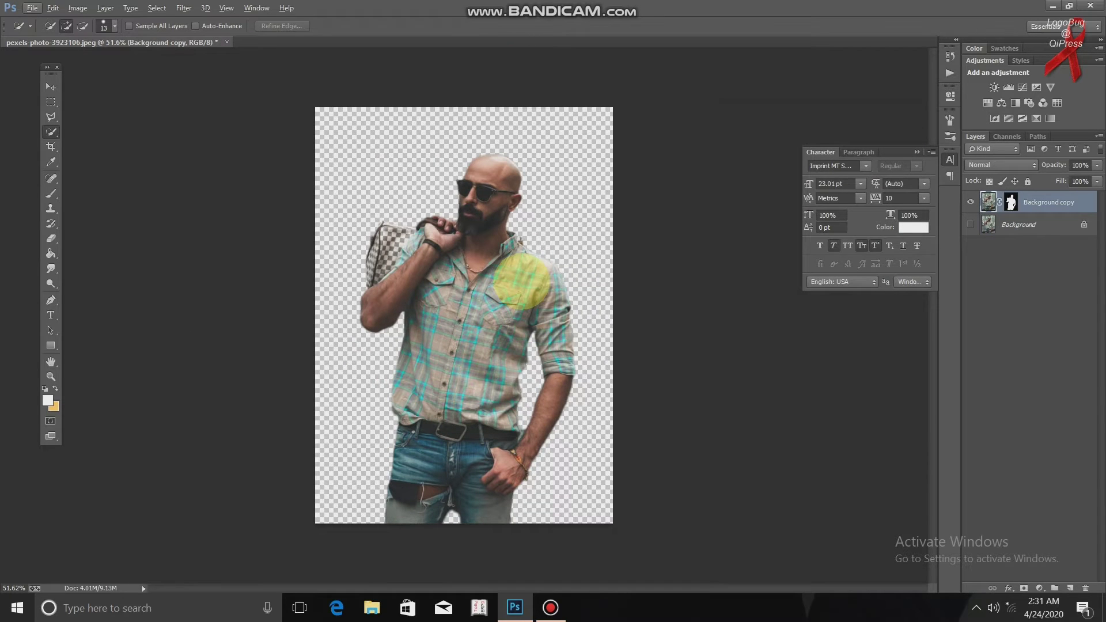
Erase the leftover dark background around the gap between the legs with the Eraser
scroll(438, 509, "up", 6)
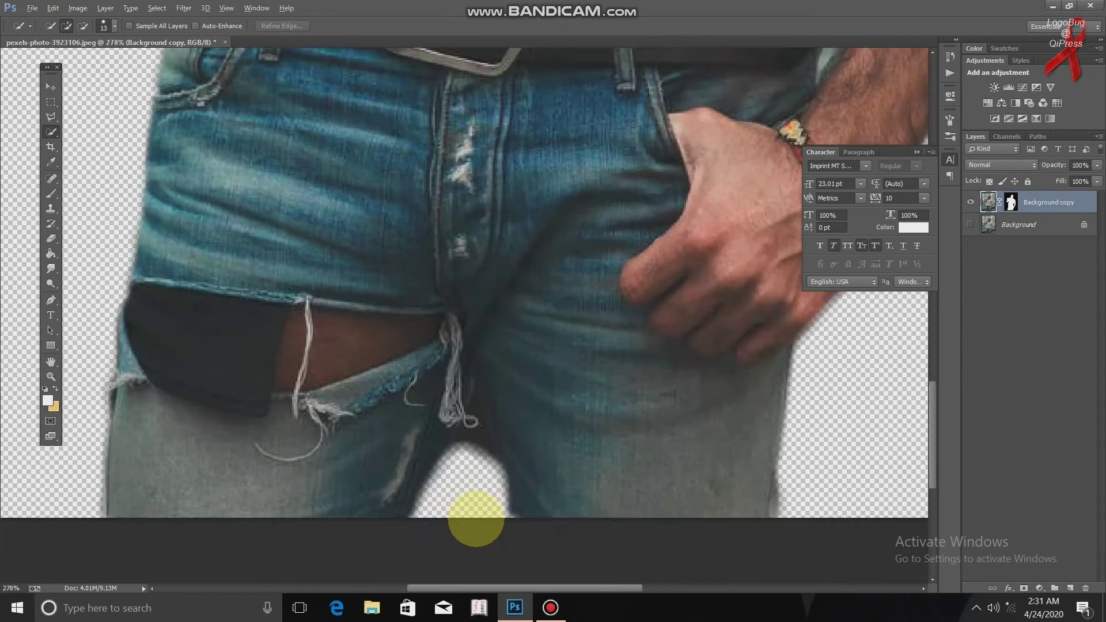
scroll(476, 519, "up", 3)
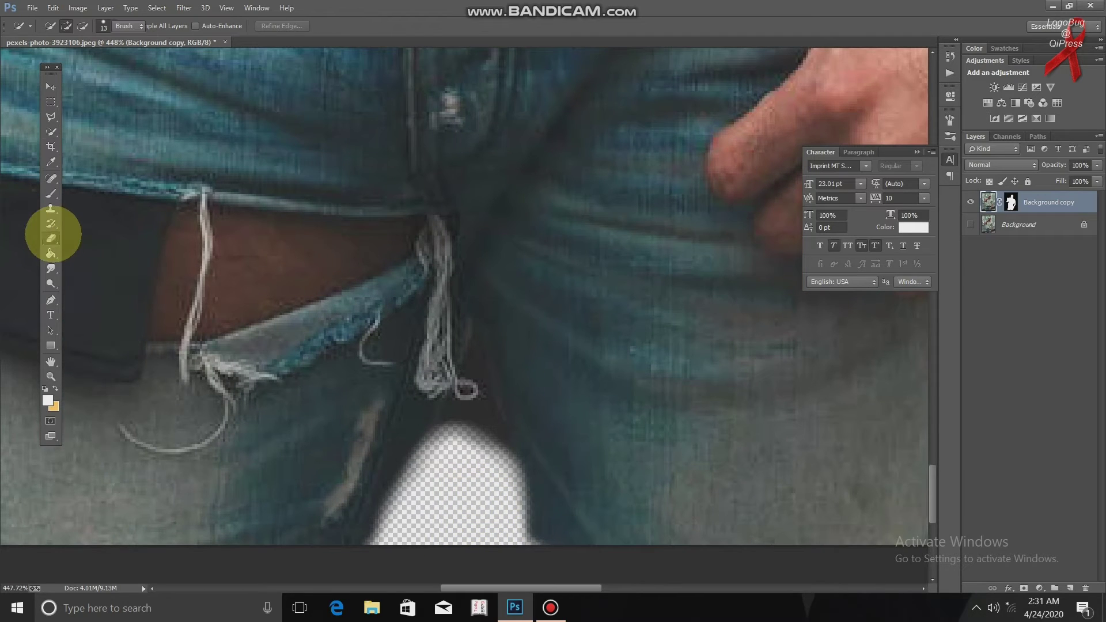
left_click(53, 235)
mouse_move(392, 524)
left_mouse_down()
mouse_move(445, 412)
mouse_move(425, 434)
mouse_move(412, 515)
mouse_move(448, 431)
mouse_move(452, 367)
mouse_move(534, 590)
mouse_move(449, 337)
mouse_move(494, 487)
left_mouse_up()
scroll(507, 407, "down", 5)
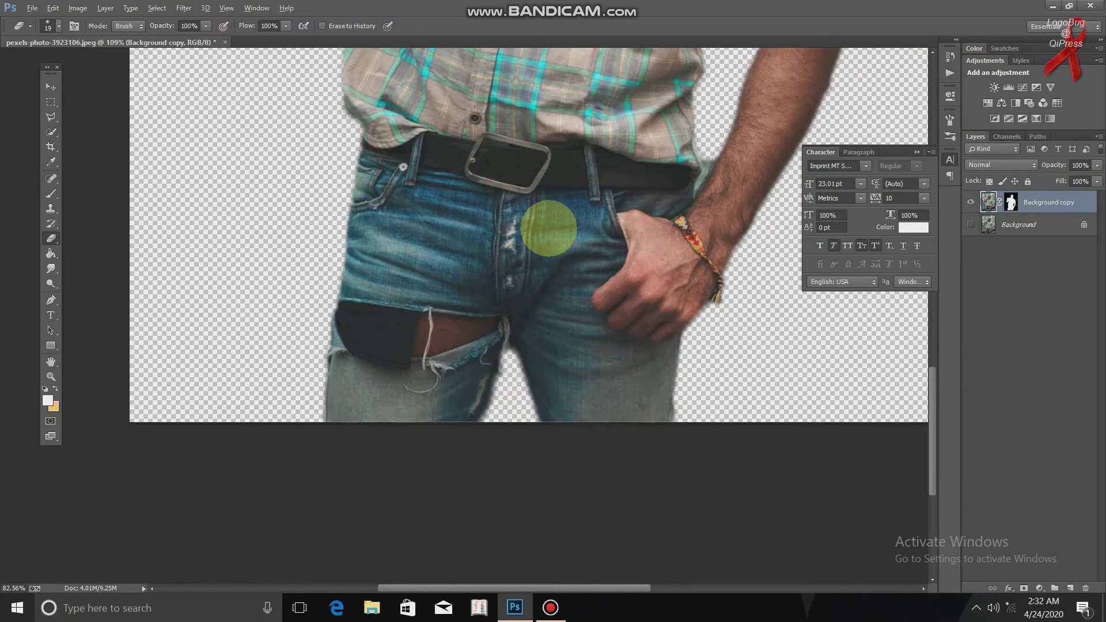
Open the street scene image mafia-iii-game-cu-1080x1920 from the photo folder
scroll(548, 228, "down", 3)
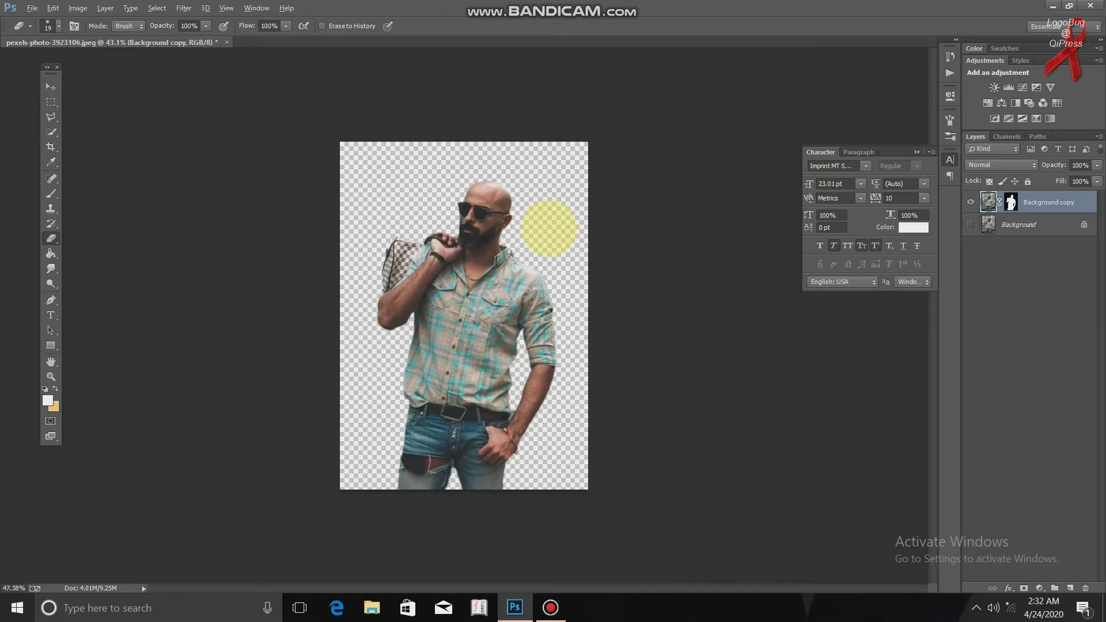
scroll(548, 228, "up", 2)
scroll(506, 407, "up", 3)
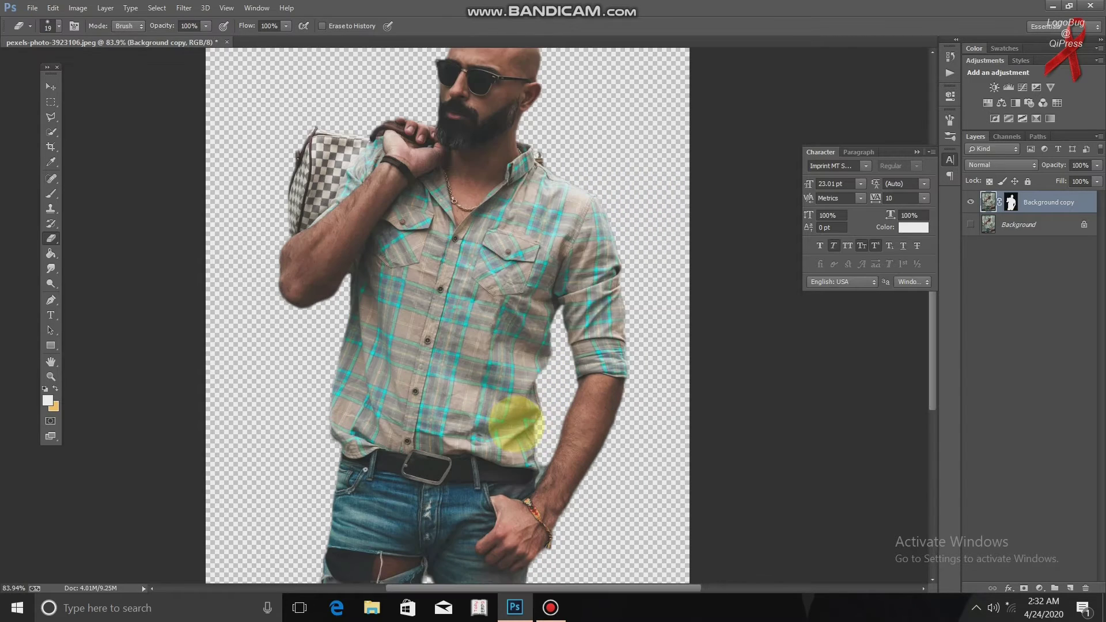
scroll(511, 435, "down", 2)
scroll(513, 423, "down", 2)
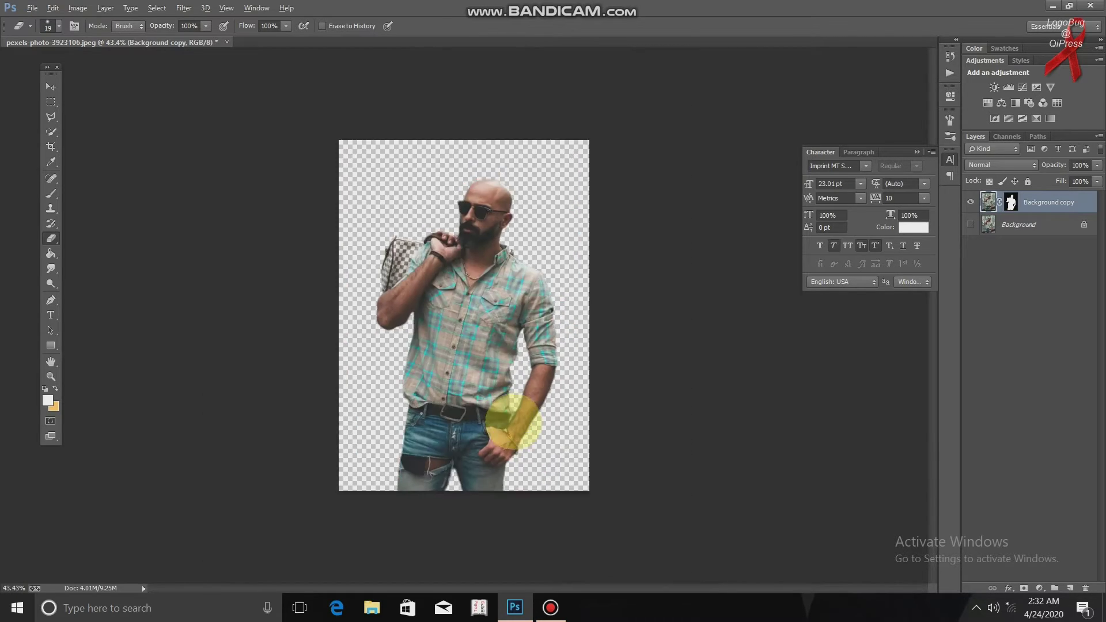
left_click(32, 8)
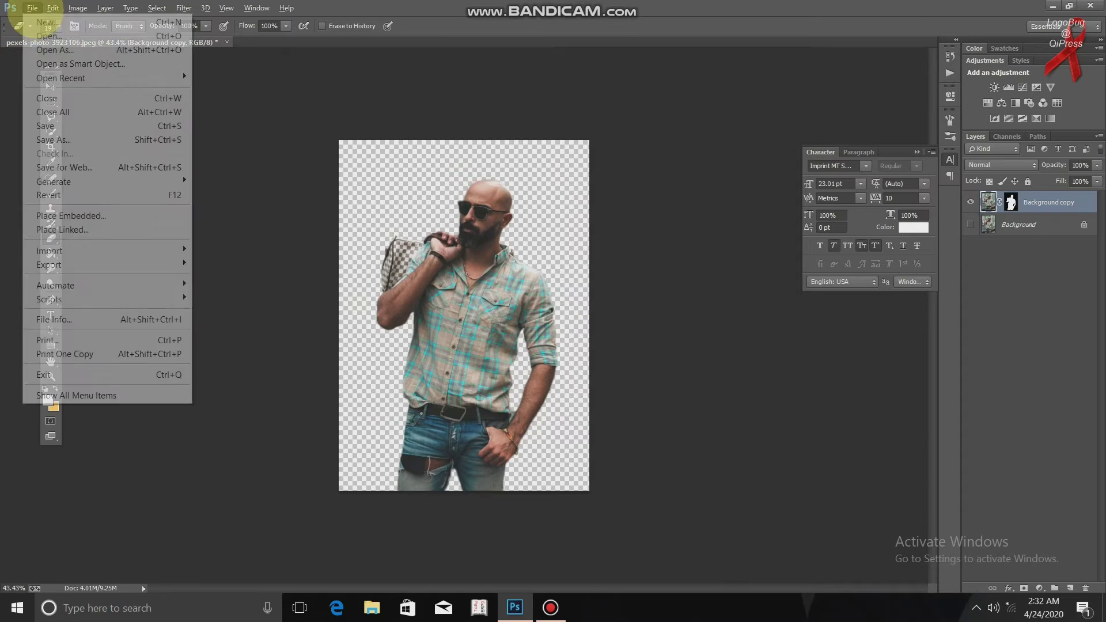
left_click(49, 35)
scroll(271, 115, "down", 5)
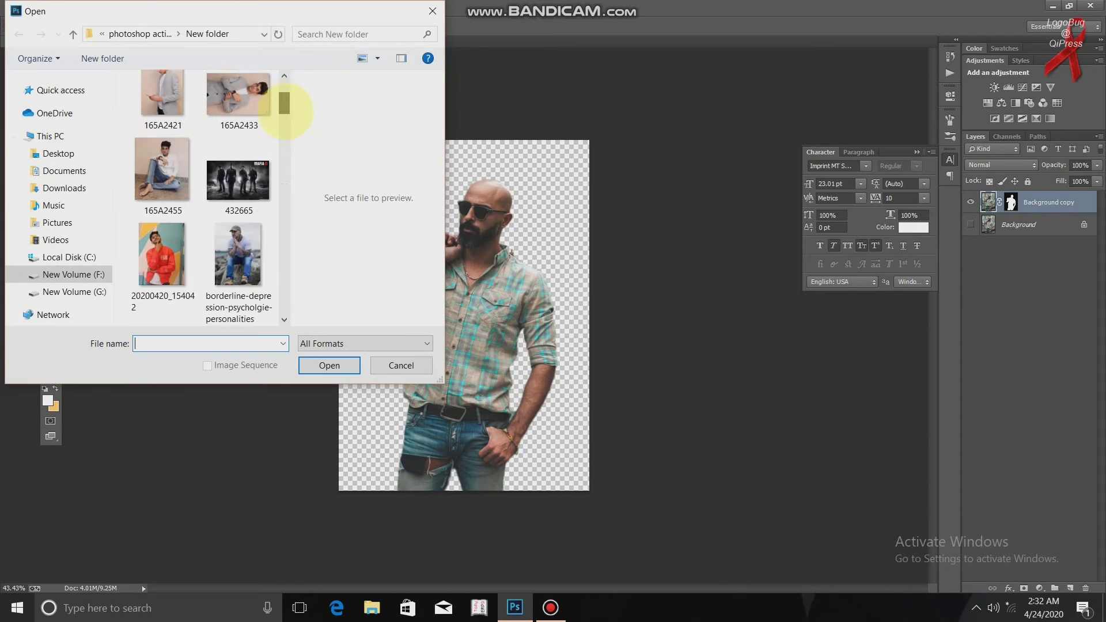
scroll(245, 138, "down", 3)
scroll(237, 173, "up", 1)
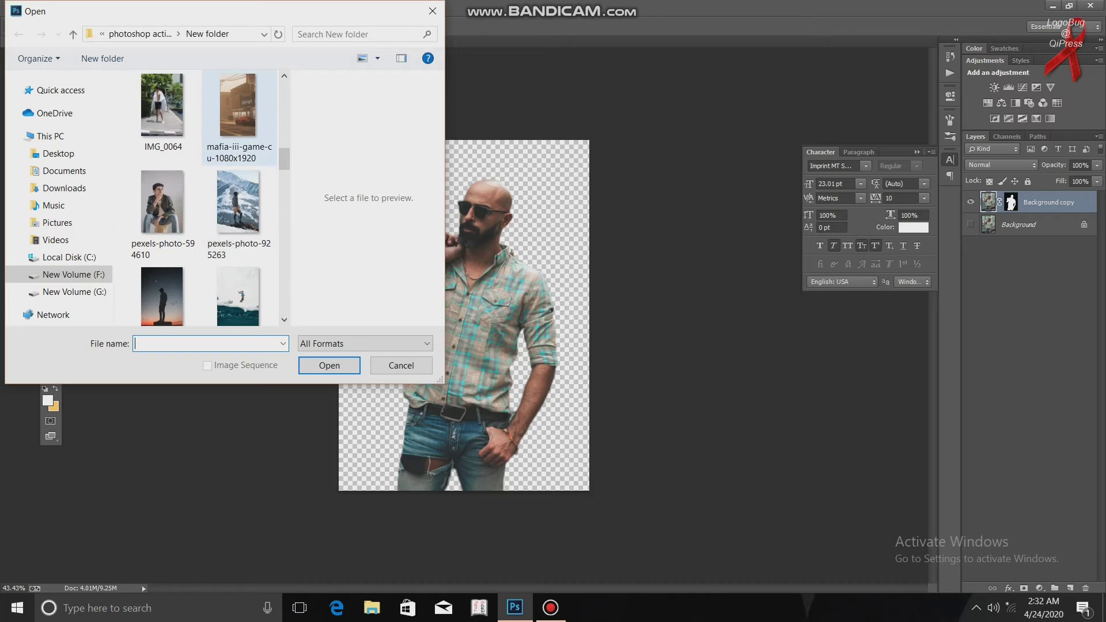
double_click(238, 109)
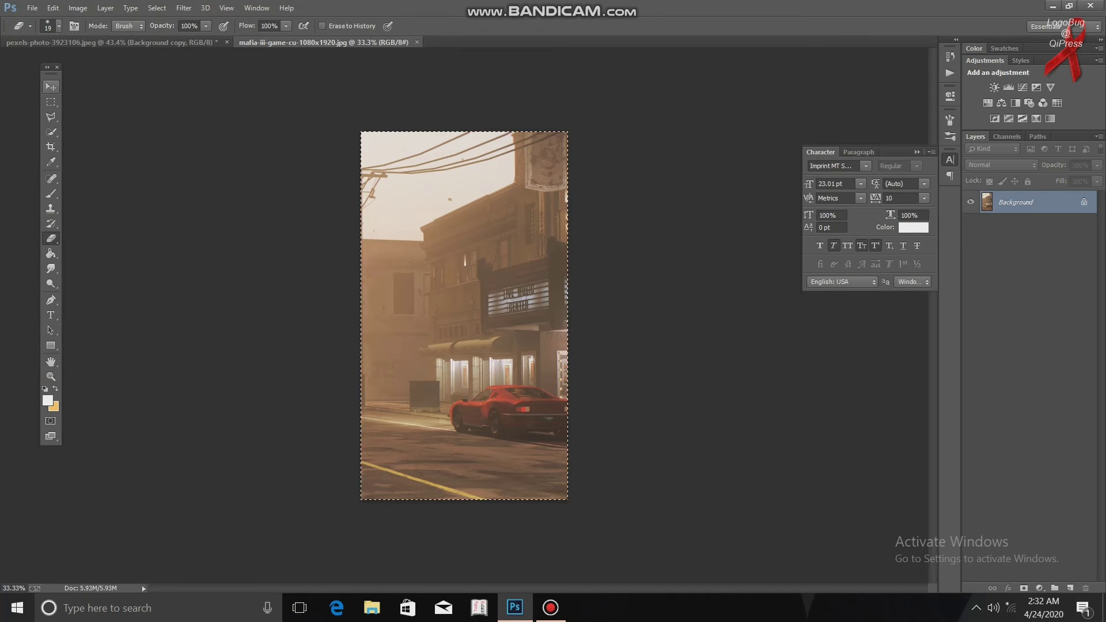
Bring the street image into the man's document as a new layer and stretch it slightly wider on both sides
left_click(50, 87)
mouse_move(418, 158)
left_mouse_down()
mouse_move(213, 43)
mouse_move(486, 209)
mouse_move(480, 154)
mouse_move(491, 279)
mouse_move(531, 258)
mouse_move(516, 258)
left_mouse_up()
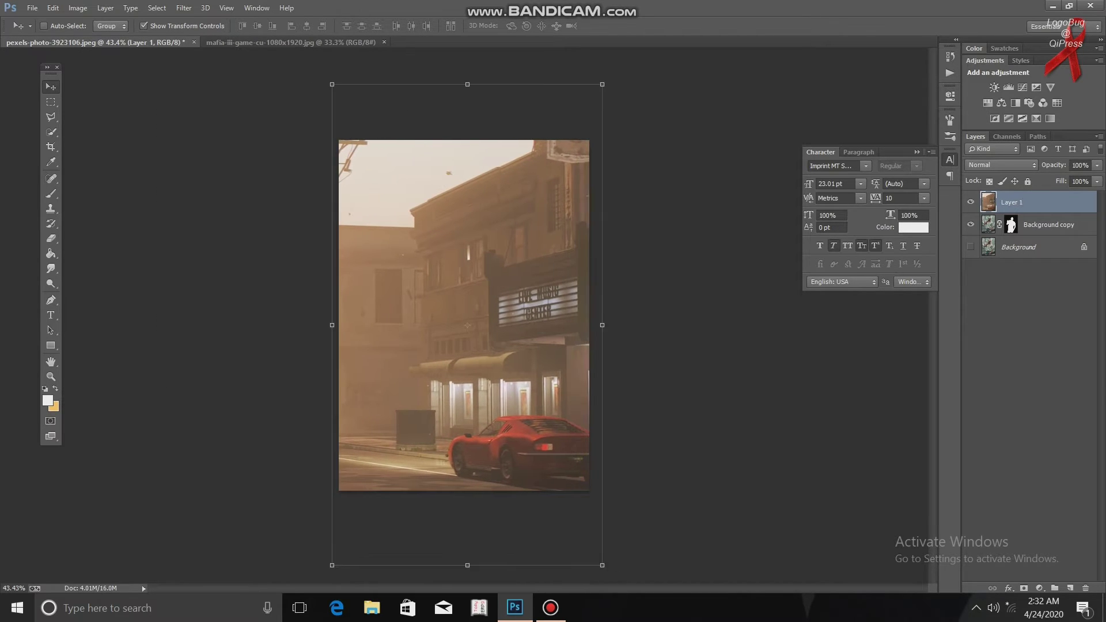
left_click_drag(602, 325, 610, 325)
left_click_drag(332, 325, 317, 325)
key("Return")
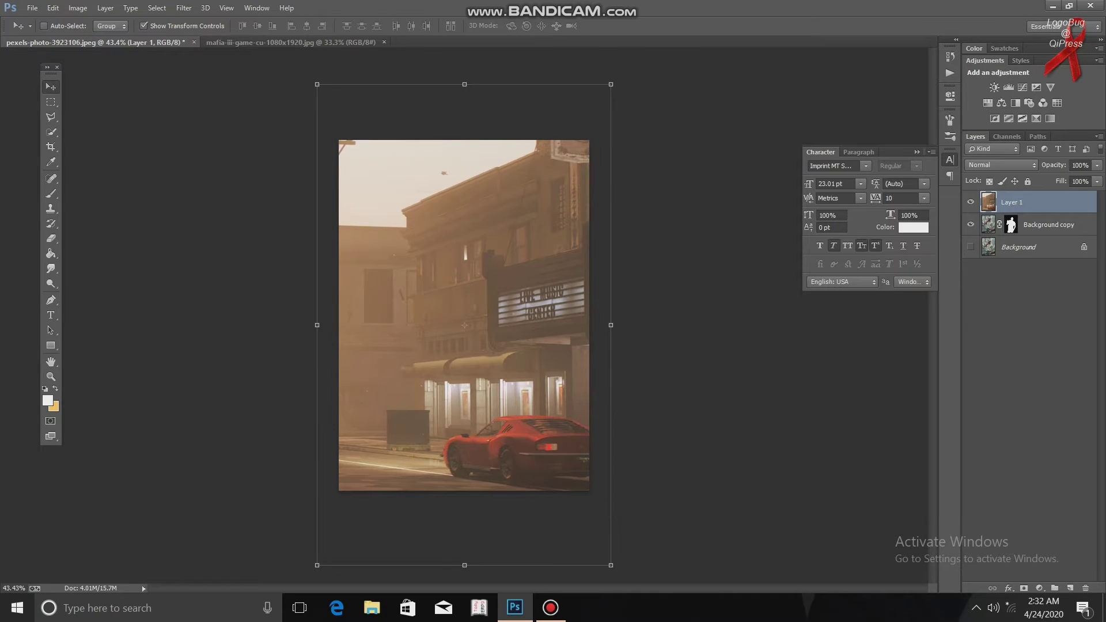
double_click(1040, 202)
key("Escape")
double_click(1040, 202)
left_click(710, 130)
double_click(1040, 203)
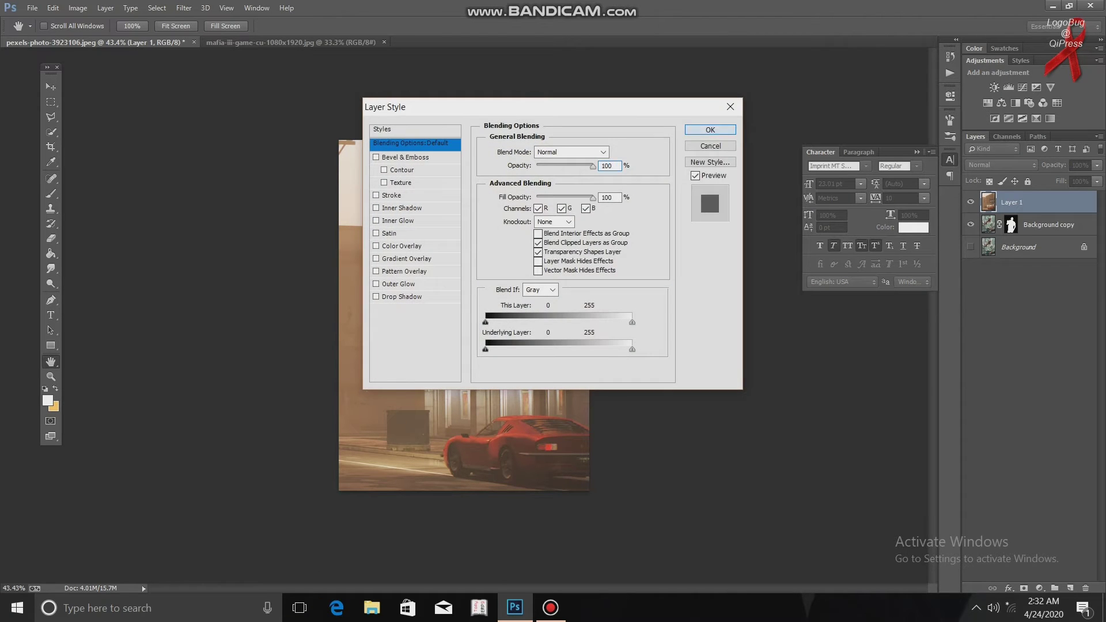
key("Escape")
left_click(51, 162)
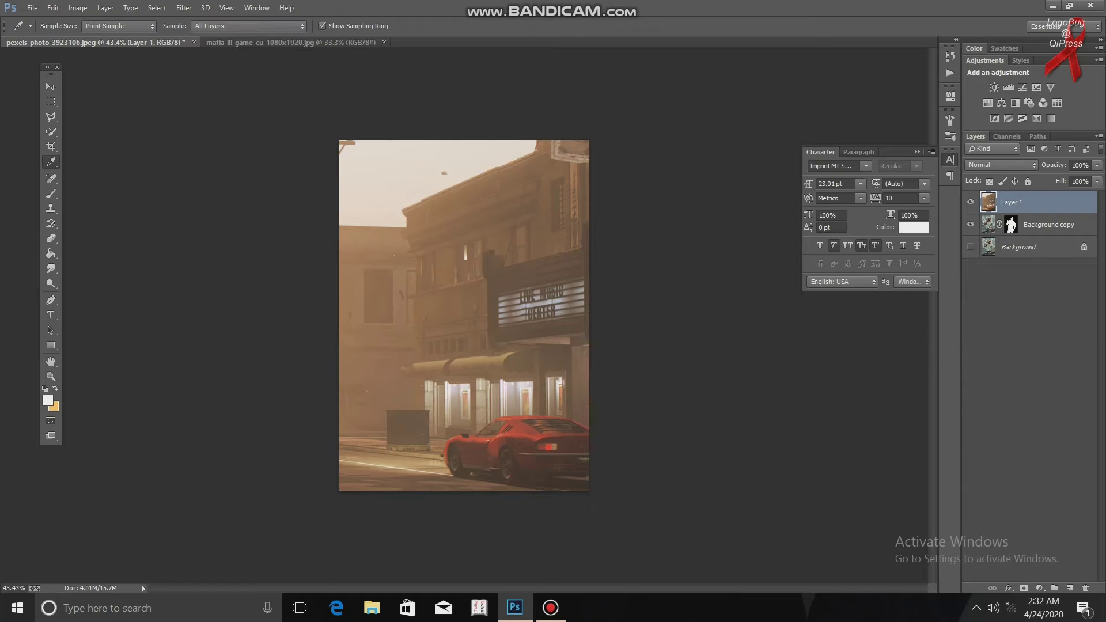
double_click(1041, 202)
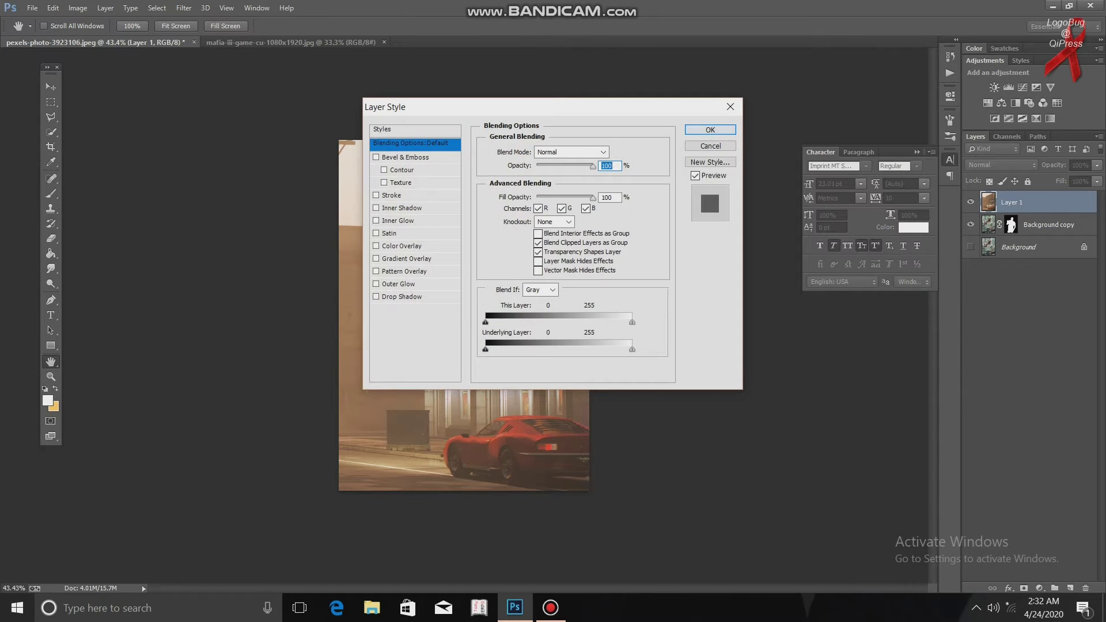
left_click(710, 130)
double_click(1040, 202)
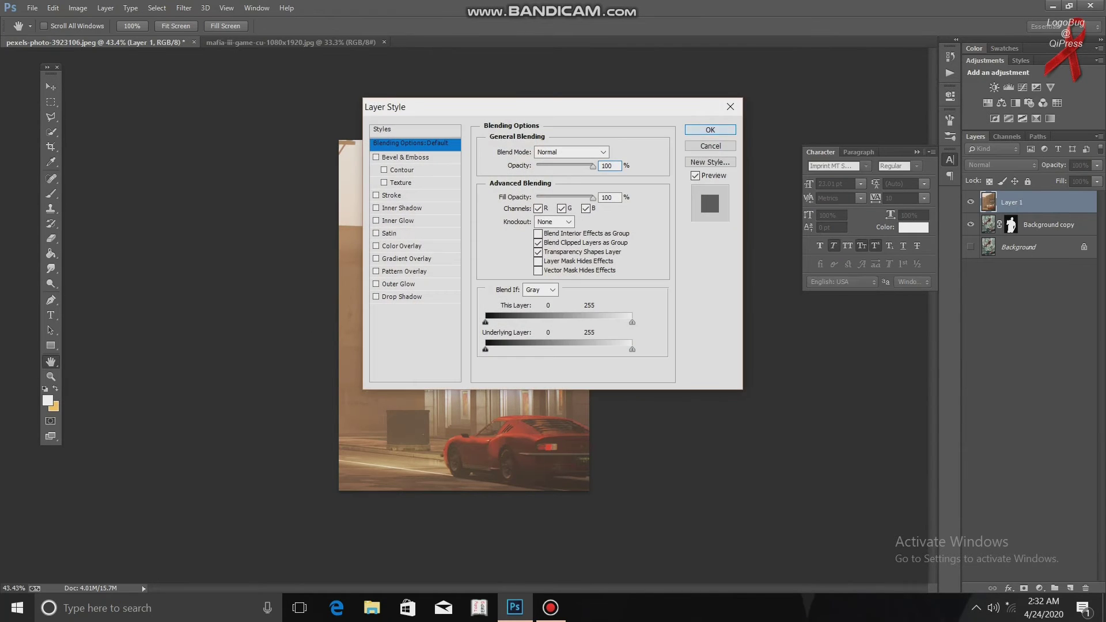
key("Return")
Extend the canvas on all four sides with the Crop tool to take in more of the street image, about 24.57 in high
key("c")
left_click_drag(339, 316, 327, 317)
left_click_drag(600, 315, 612, 315)
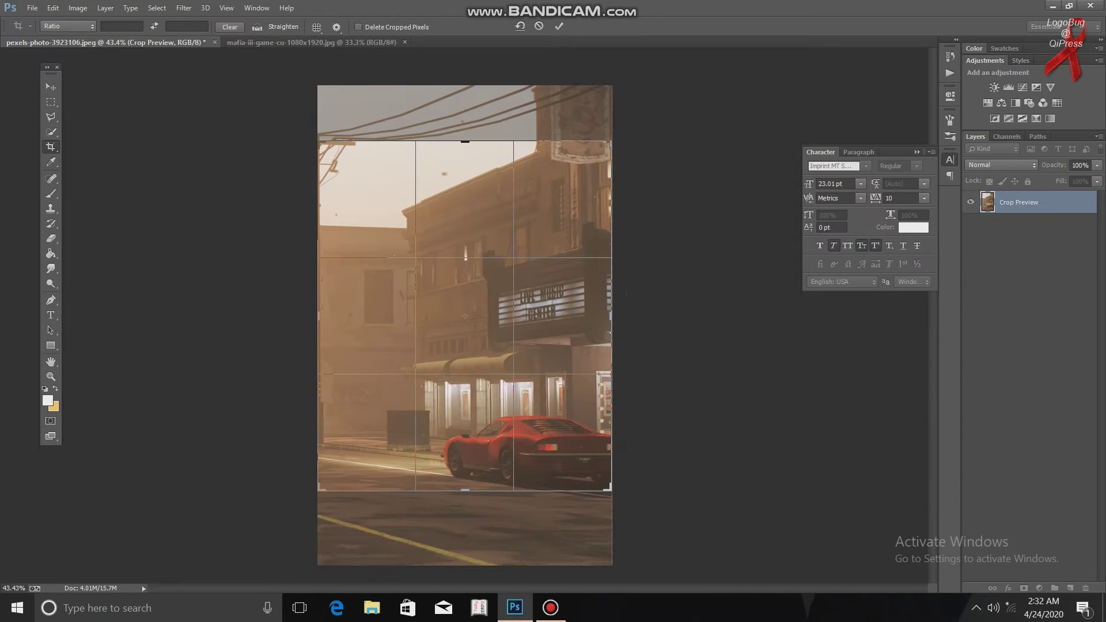
left_click_drag(464, 141, 464, 113)
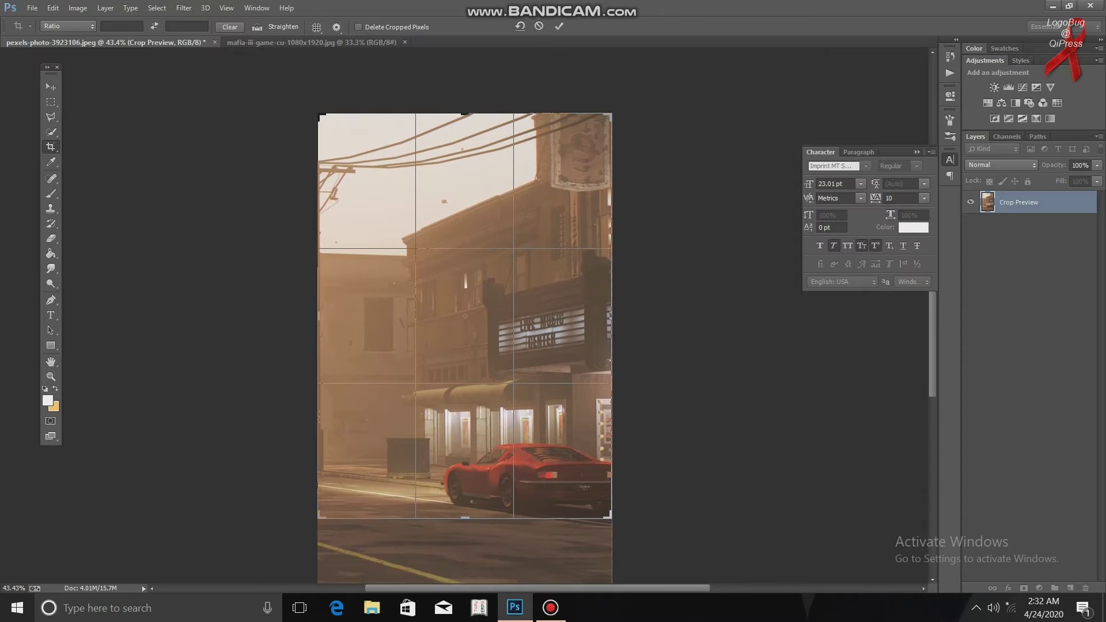
left_click_drag(465, 519, 464, 538)
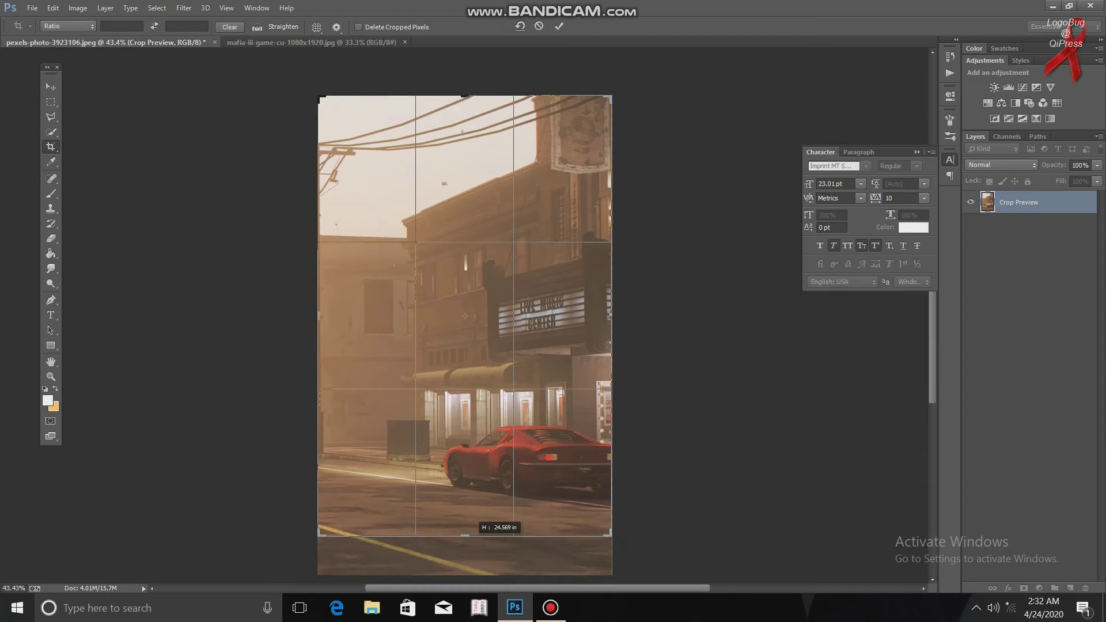
key("Return")
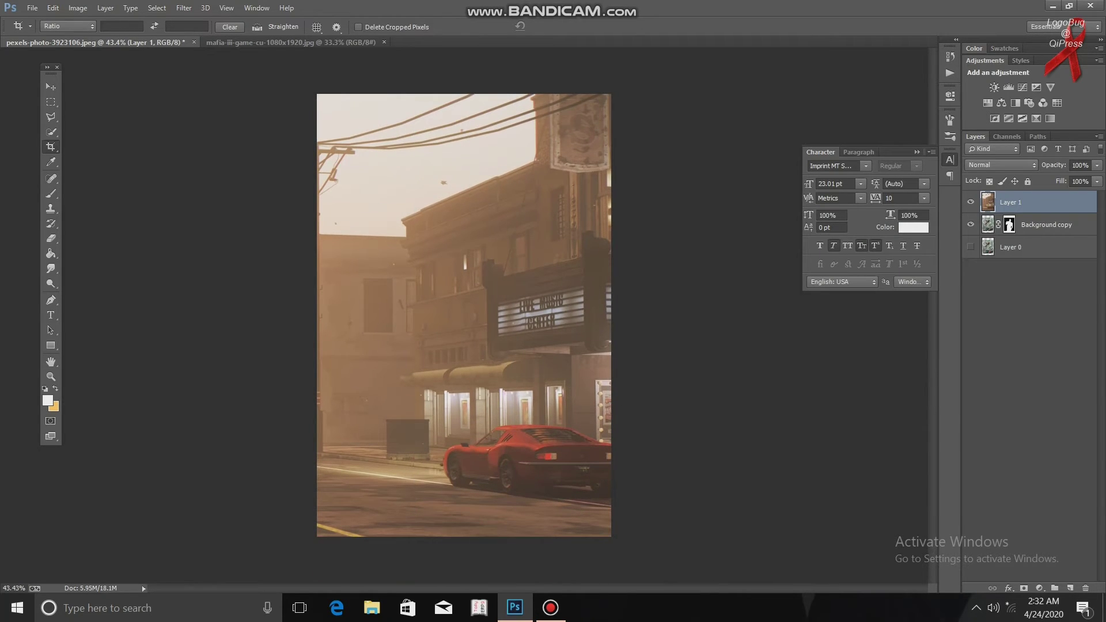
Place the street layer directly beneath the man's cutout layer and shift it upward behind him
double_click(1056, 203)
key("Escape")
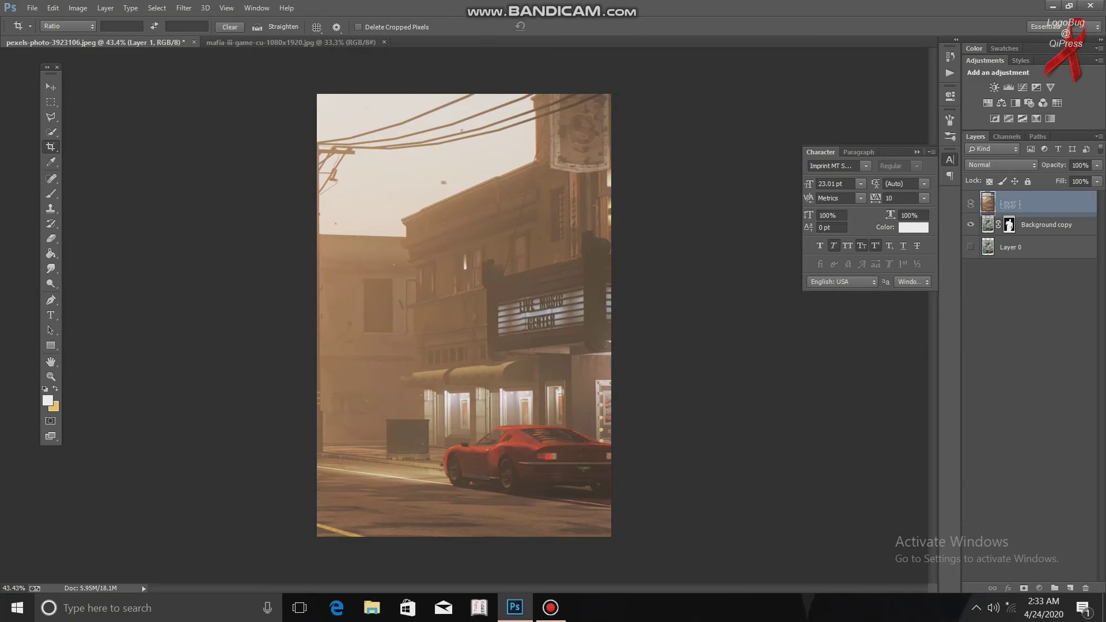
left_click_drag(1056, 206, 1056, 233)
left_click_drag(1007, 207, 1007, 235)
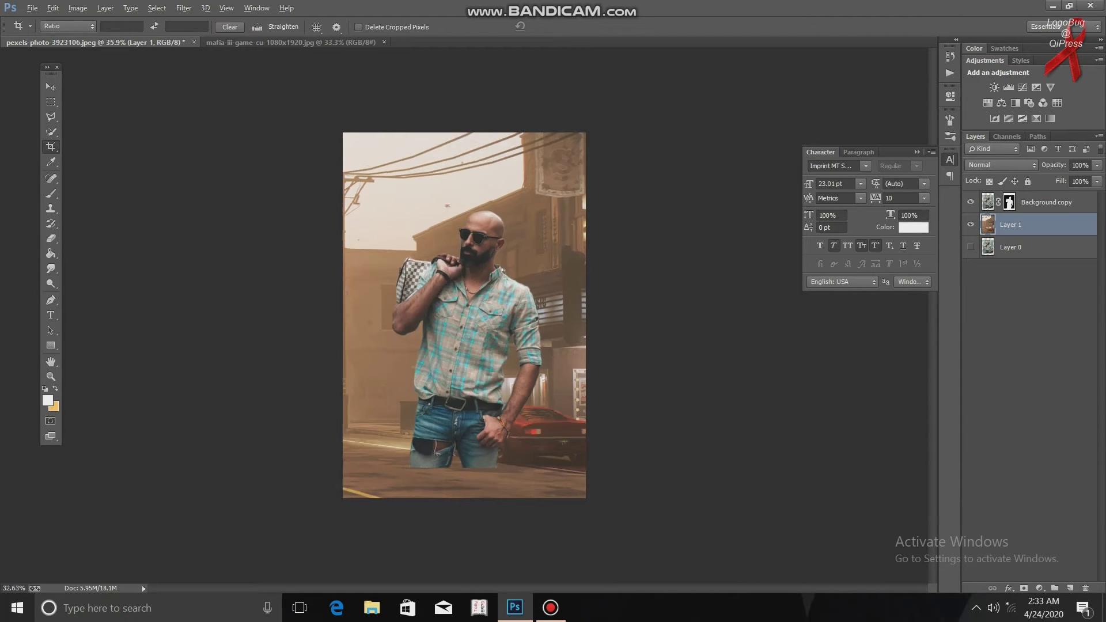
key("v")
left_click_drag(599, 367, 603, 322)
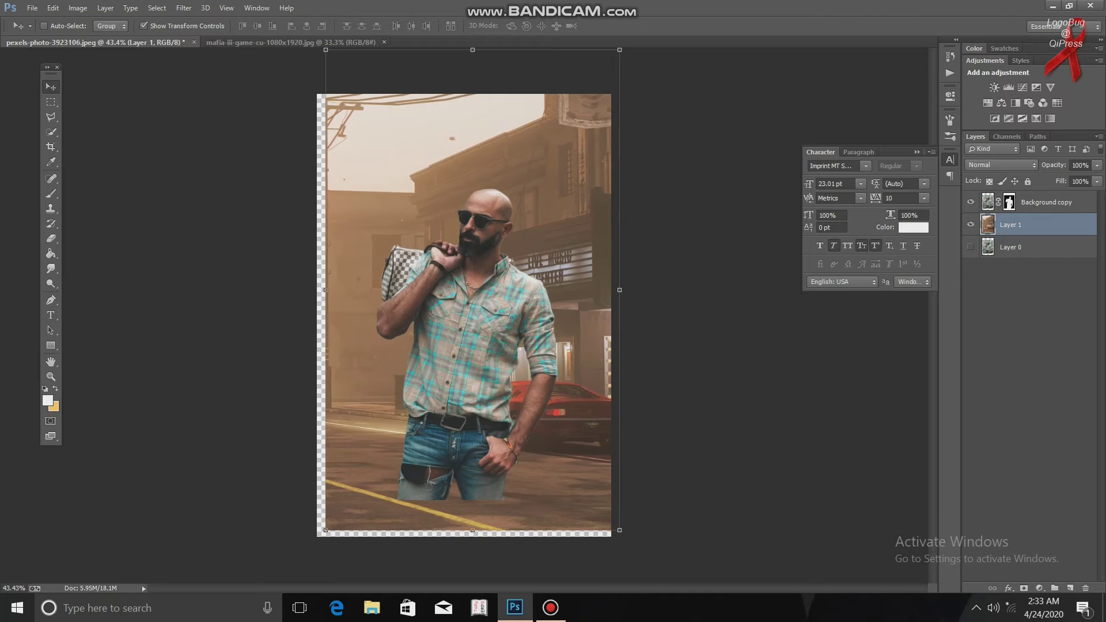
Crop the canvas to exclude the transparent left strip and the area below the man's jeans, keeping a little extra space above
key("c")
left_click_drag(318, 315, 322, 316)
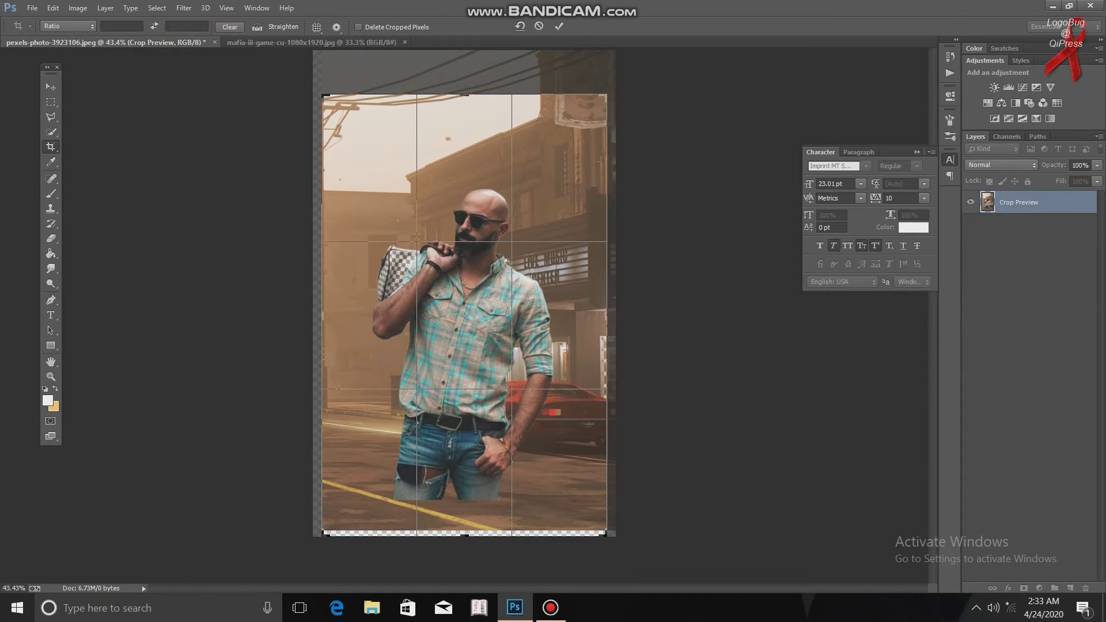
left_click_drag(607, 297, 612, 297)
left_click_drag(467, 535, 468, 512)
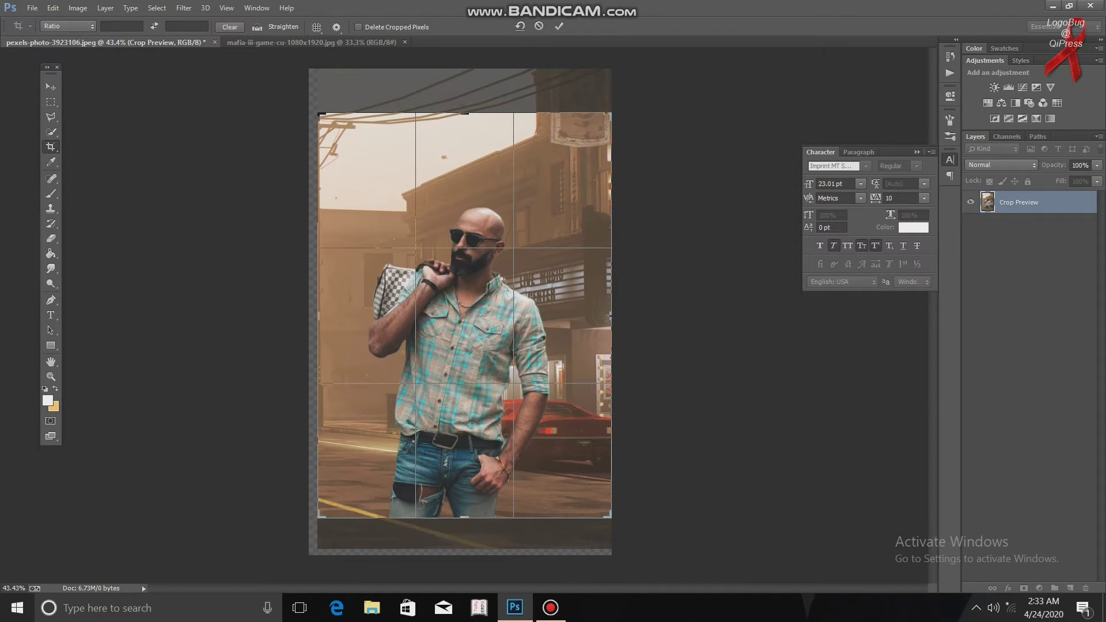
left_click_drag(468, 114, 468, 101)
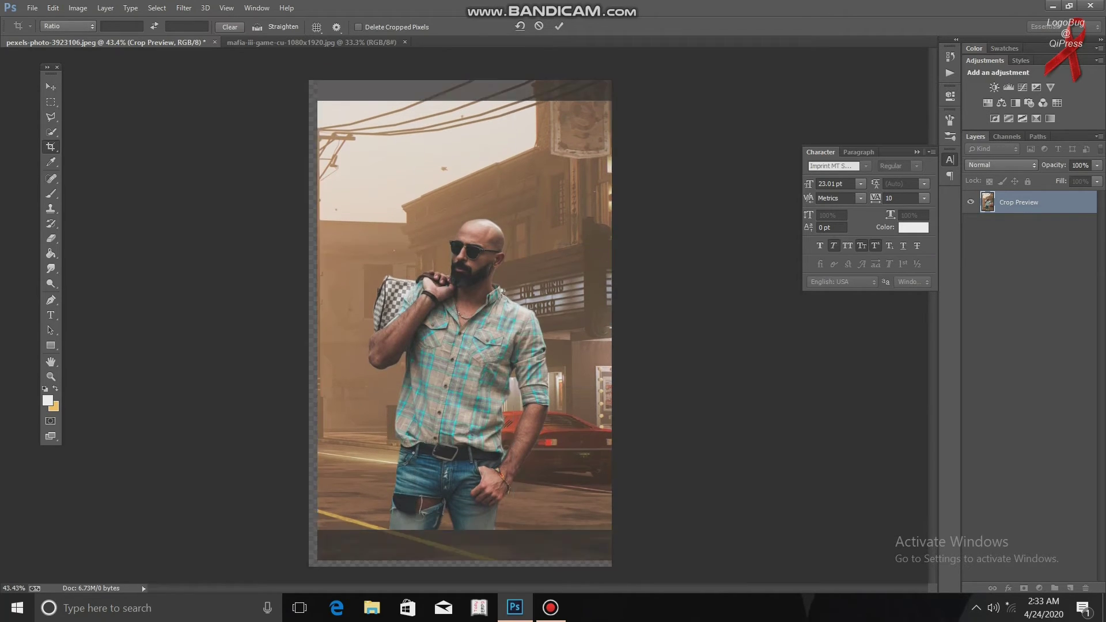
scroll(464, 316, "down", 6)
key("Return")
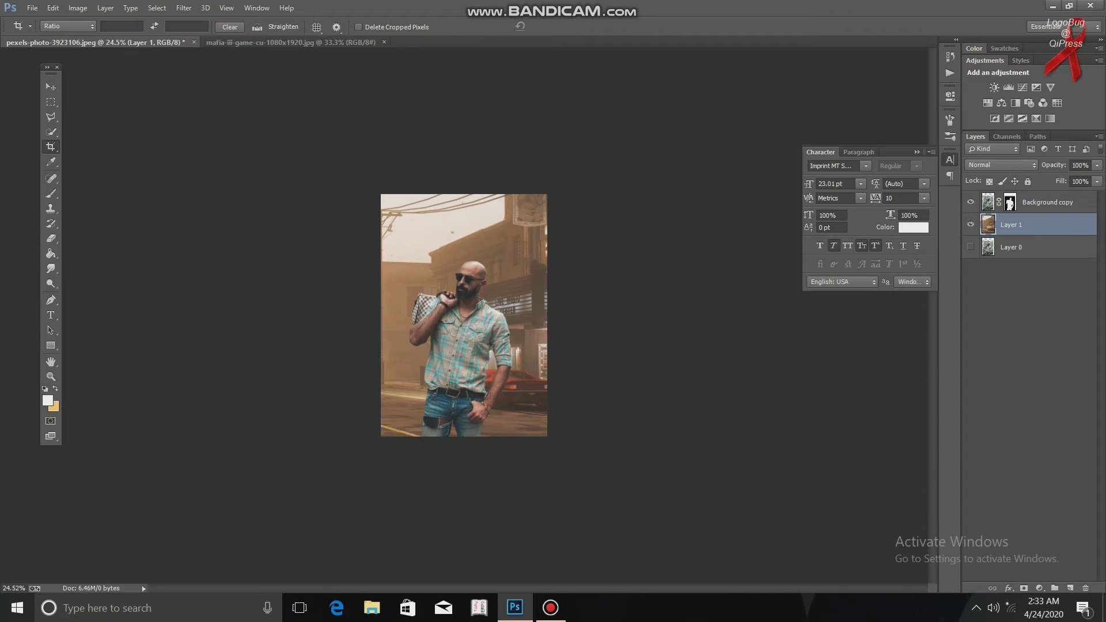
Select all three layers and merge them into a single layer
scroll(465, 316, "down", 1)
scroll(464, 316, "up", 5)
scroll(464, 316, "down", 2)
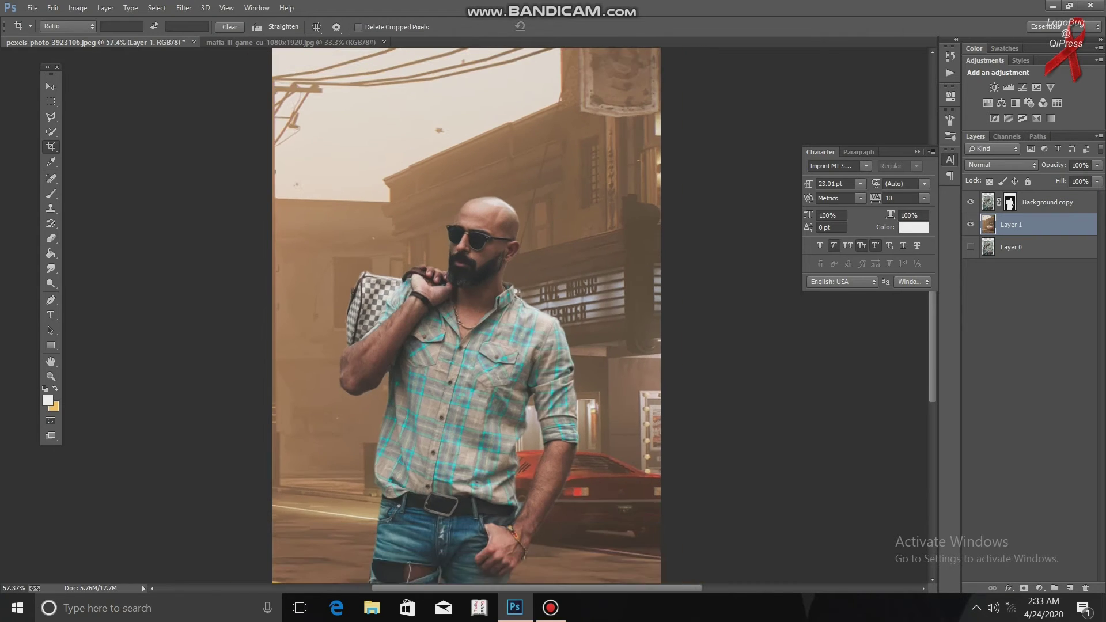
scroll(464, 315, "down", 4)
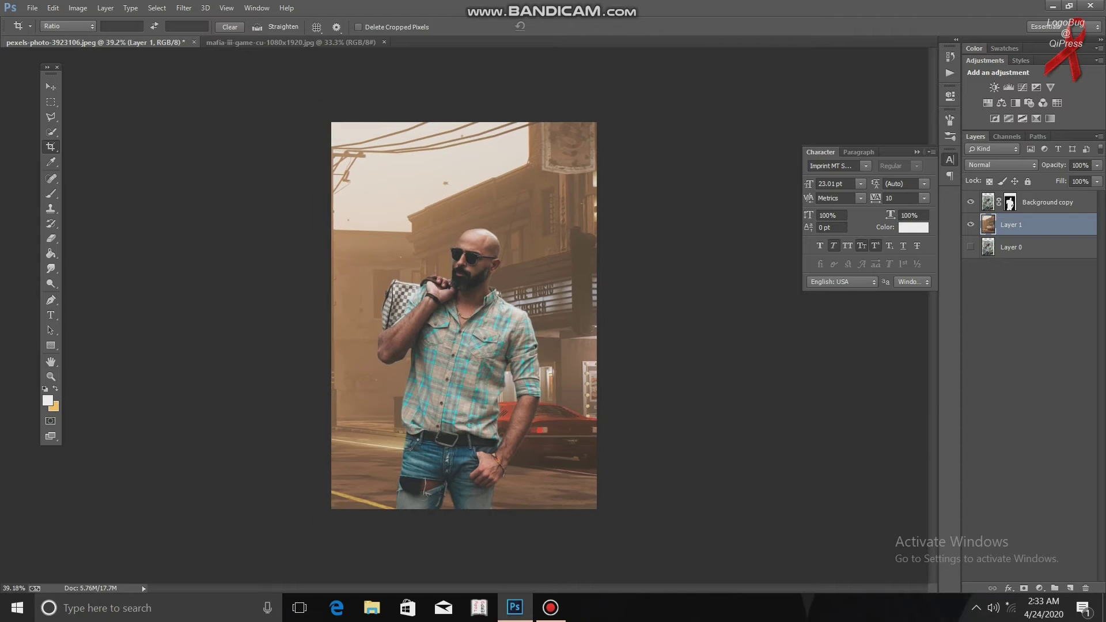
scroll(464, 315, "up", 2)
scroll(465, 316, "up", 2)
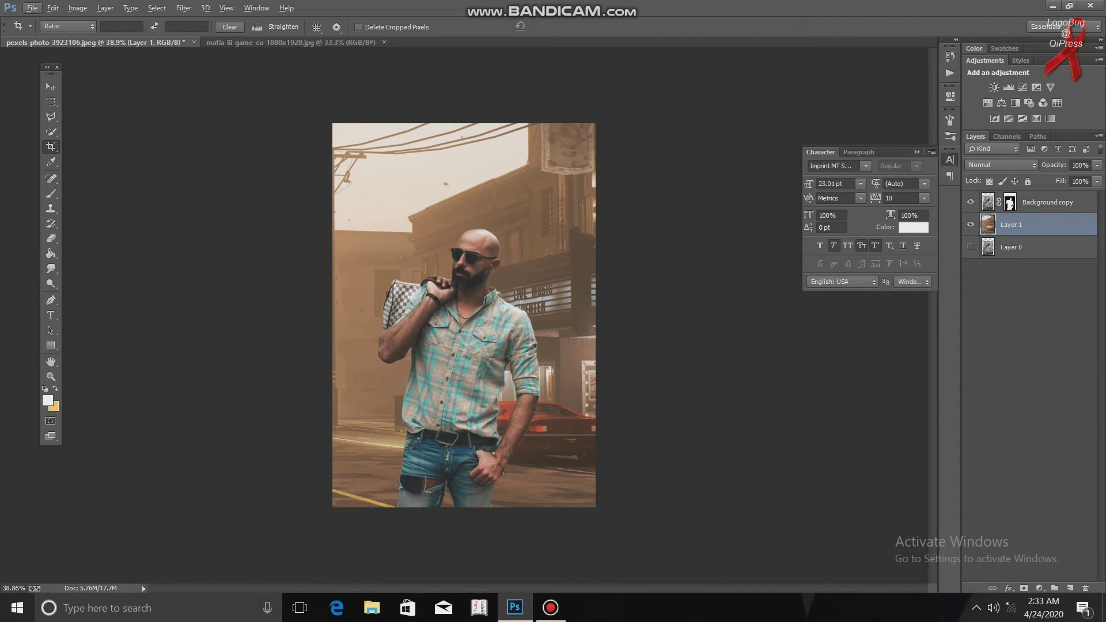
key("ctrl+alt+a")
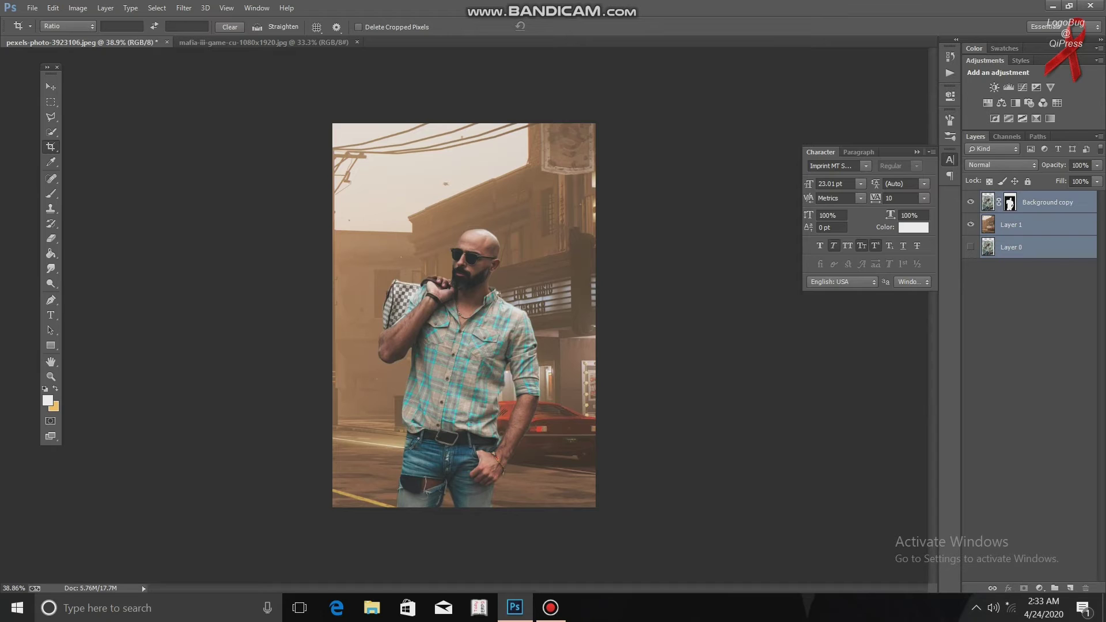
right_click(1031, 223)
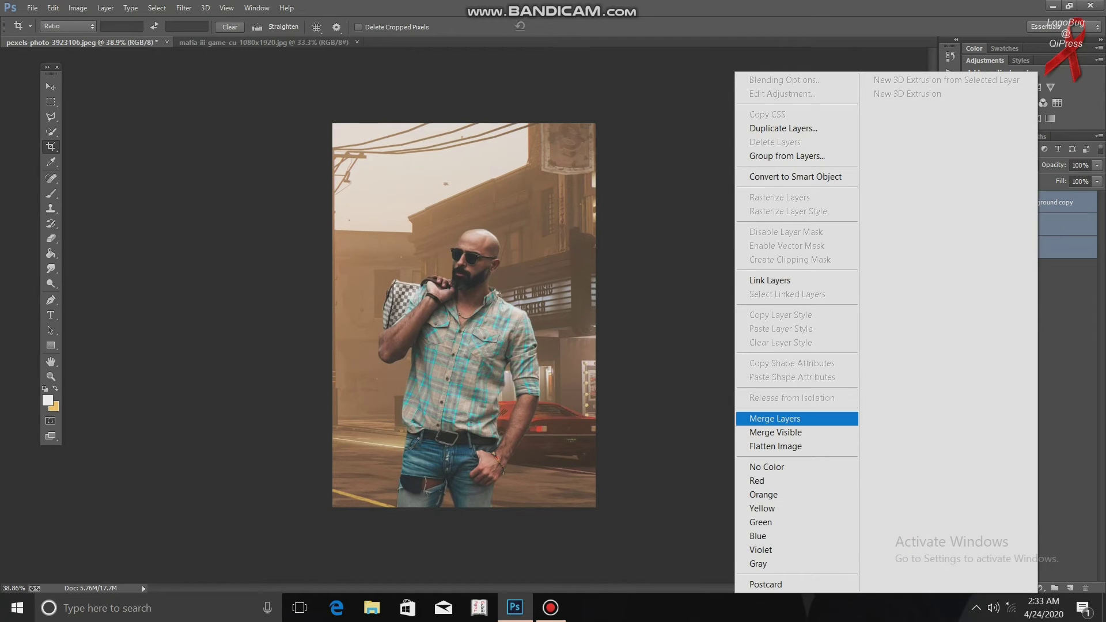
left_click(775, 418)
Start the Camera Raw Filter on the merged layer and set Highlights -75, Shadows +40, Whites -54 and Blacks +55
left_click(184, 8)
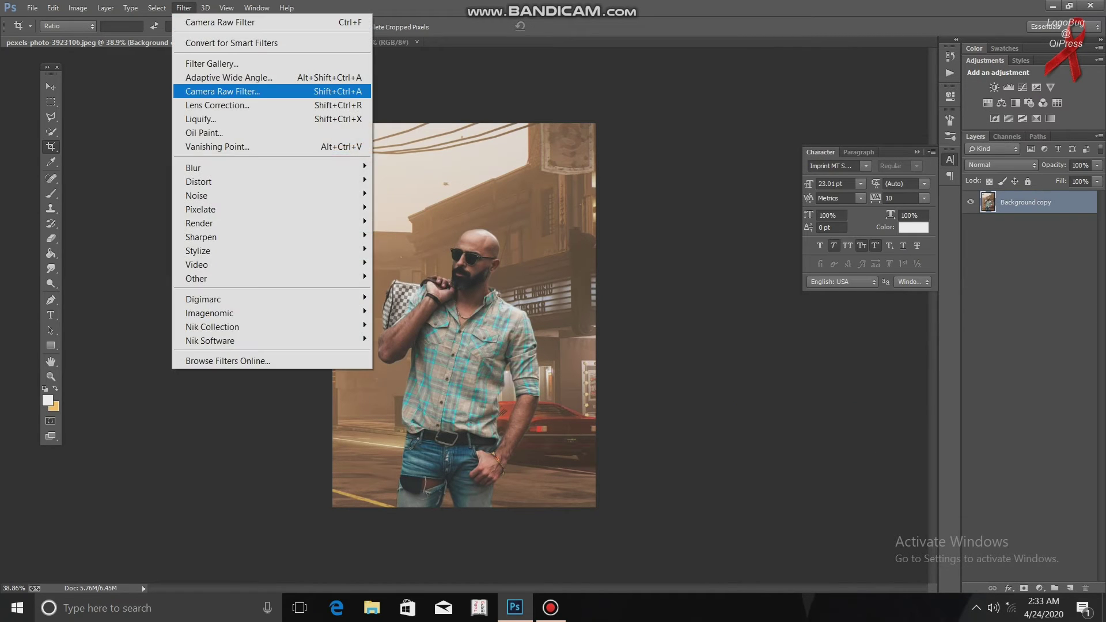
left_click(340, 91)
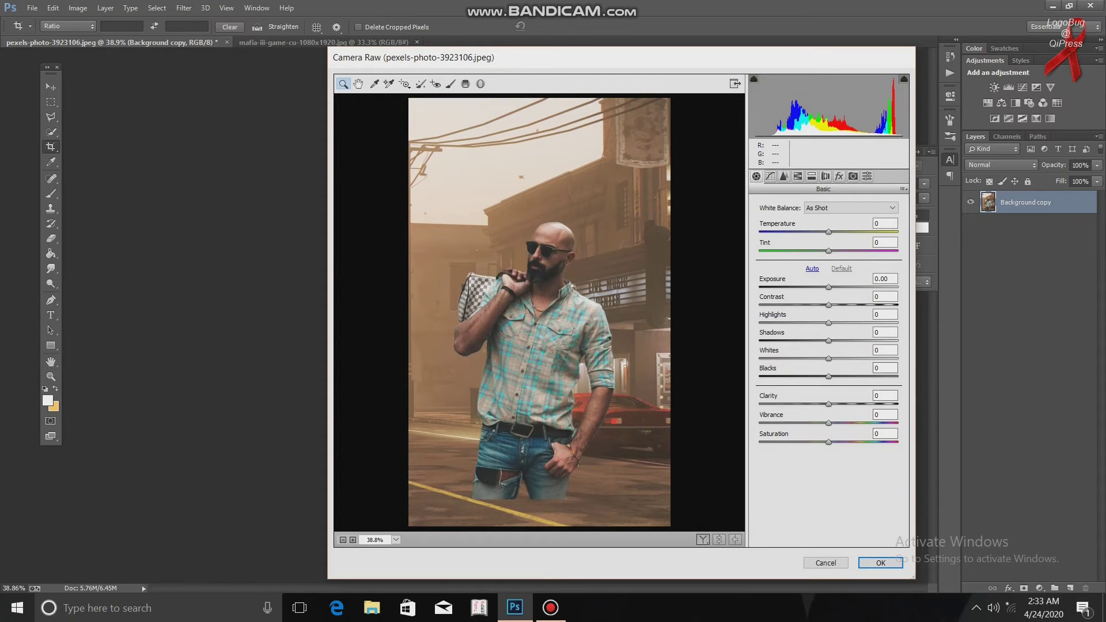
left_click(776, 323)
left_click(856, 342)
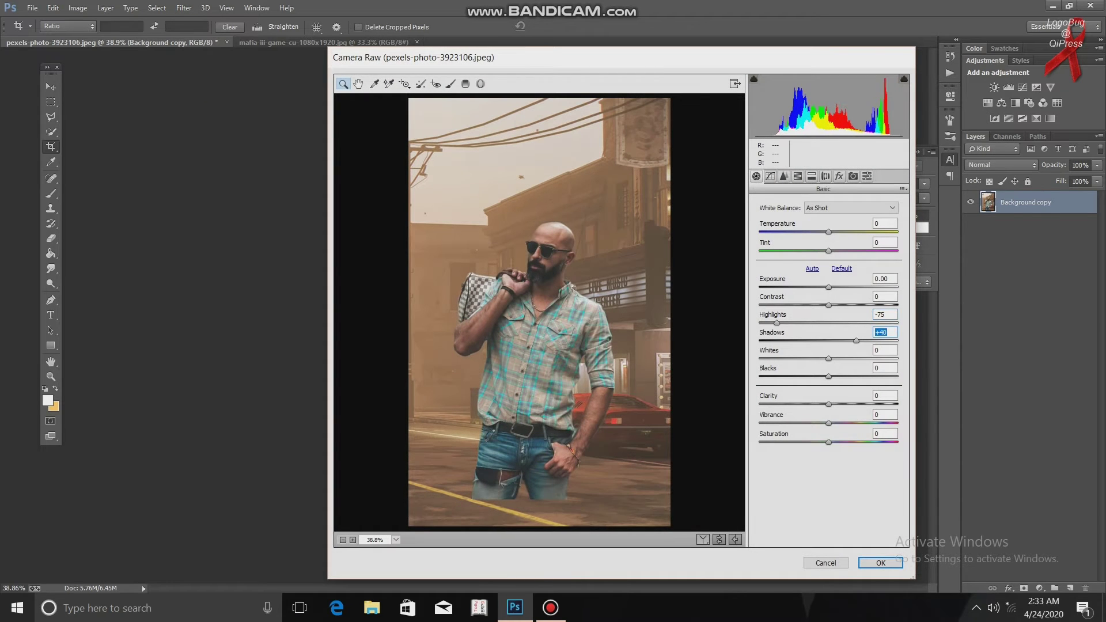
left_click(791, 359)
left_click(866, 377)
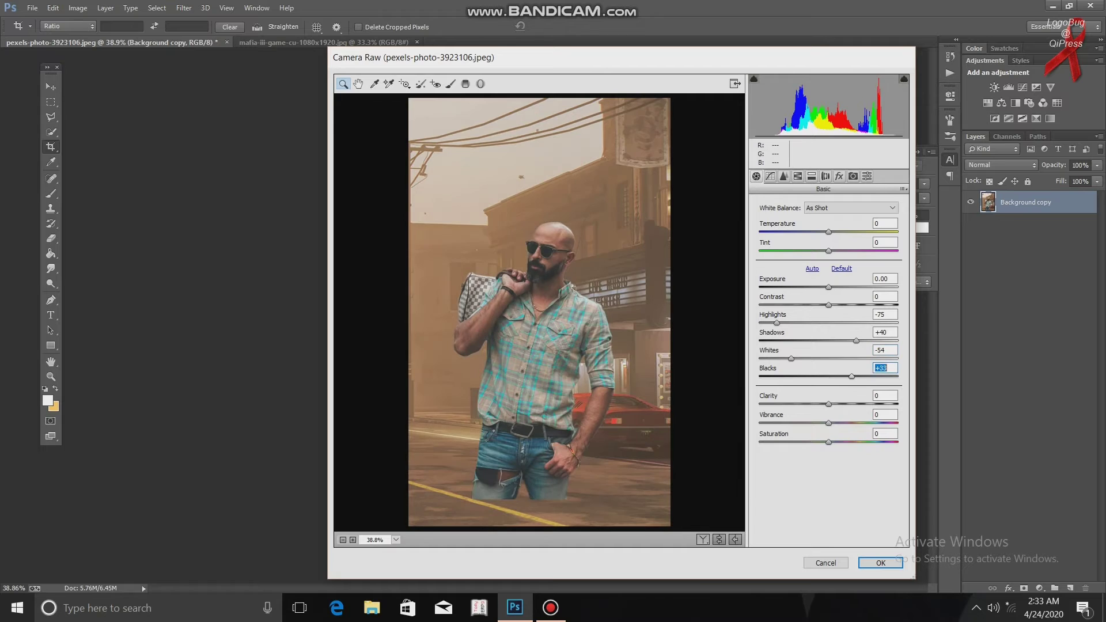
Raise Whites to +80 and Clarity to +72 in the Camera Raw adjustments
left_click(858, 359)
left_click(876, 359)
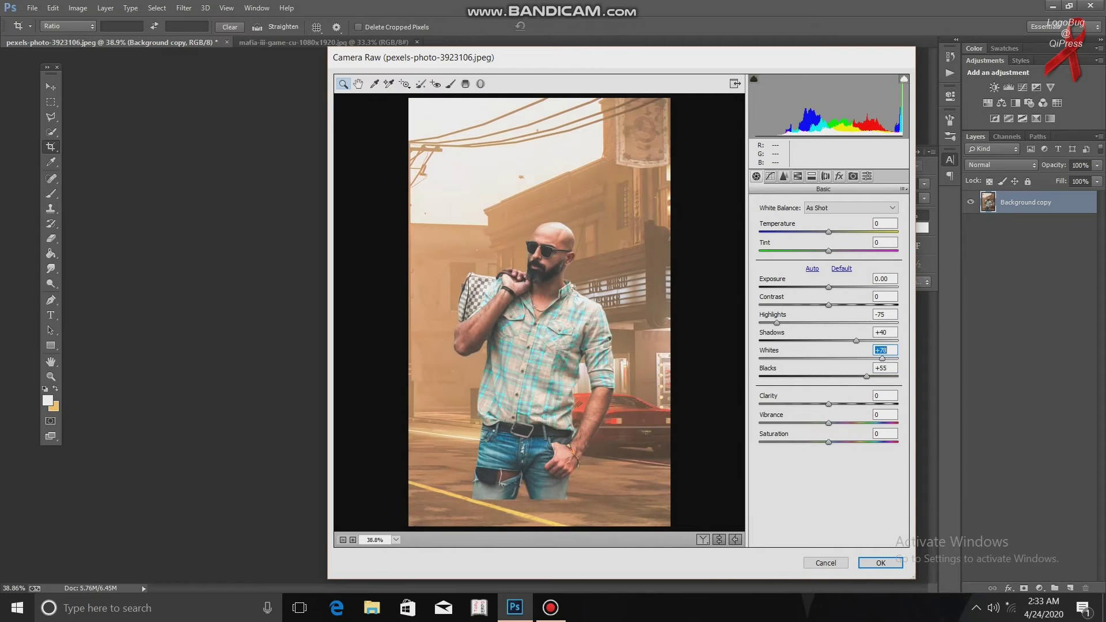
left_click(897, 359)
left_click_drag(897, 359, 884, 359)
left_click(878, 404)
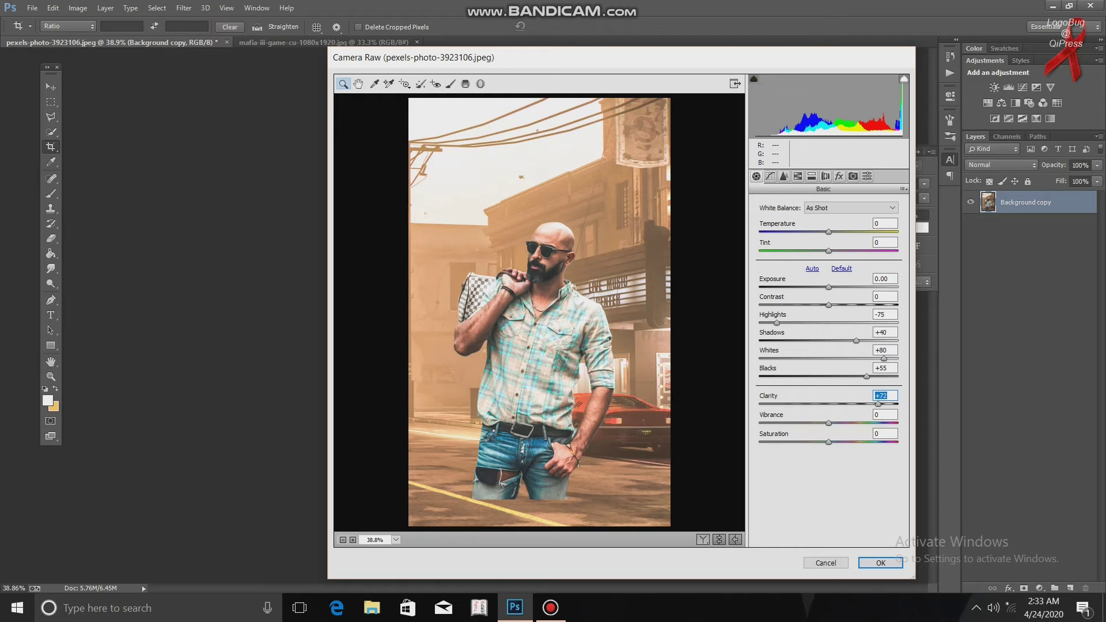
Set the sharpening Amount to 49 and luminance noise reduction to 10, and apply the Camera Raw adjustments
left_click(844, 424)
left_click(784, 176)
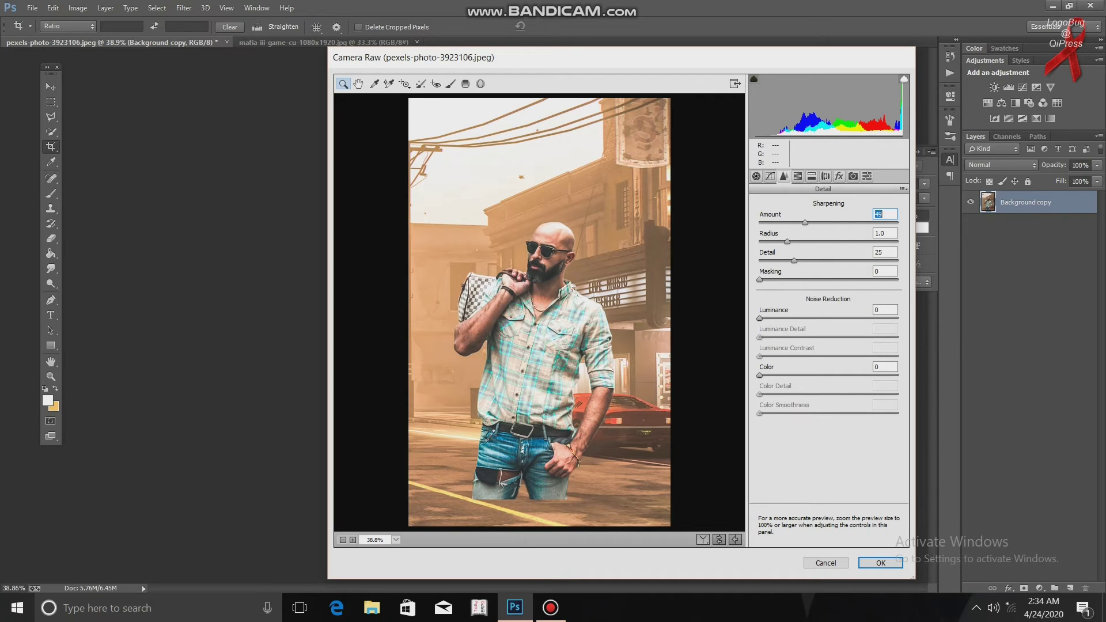
left_click(774, 318)
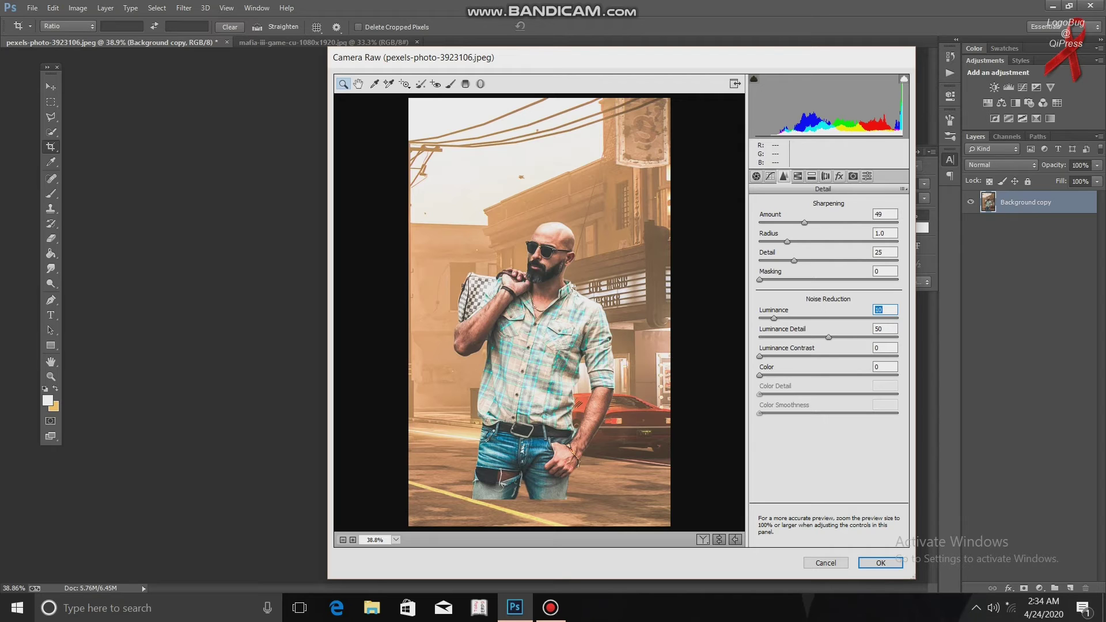
left_click(881, 564)
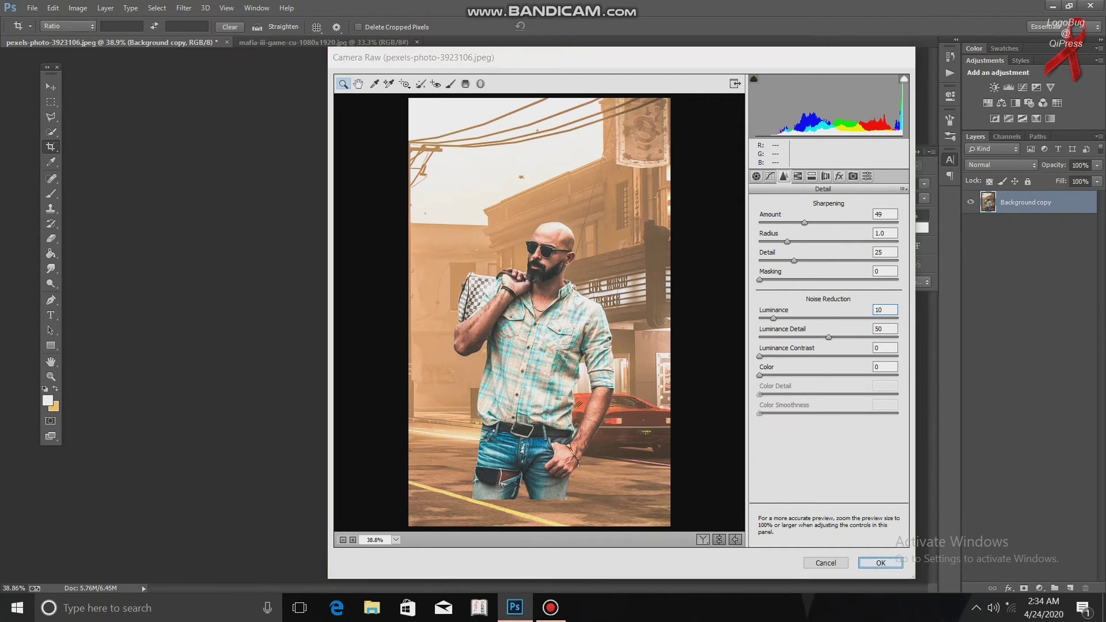
Examine the graded composite up close from the man's head to his jeans and as a whole image
scroll(486, 233, "up", 6)
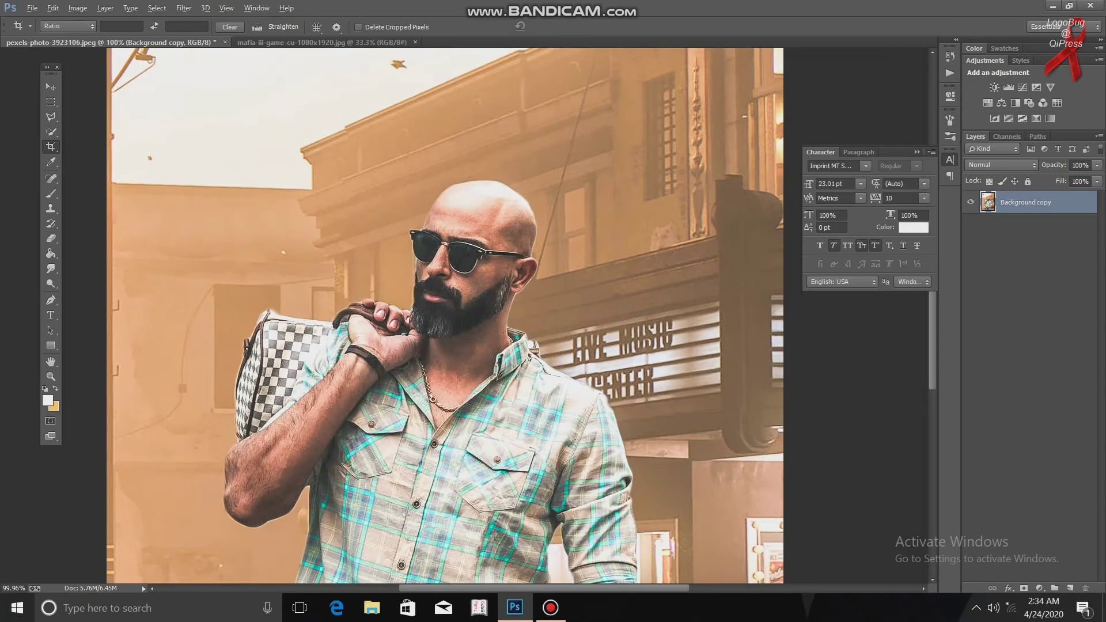
scroll(446, 315, "down", 2)
scroll(446, 316, "down", 5)
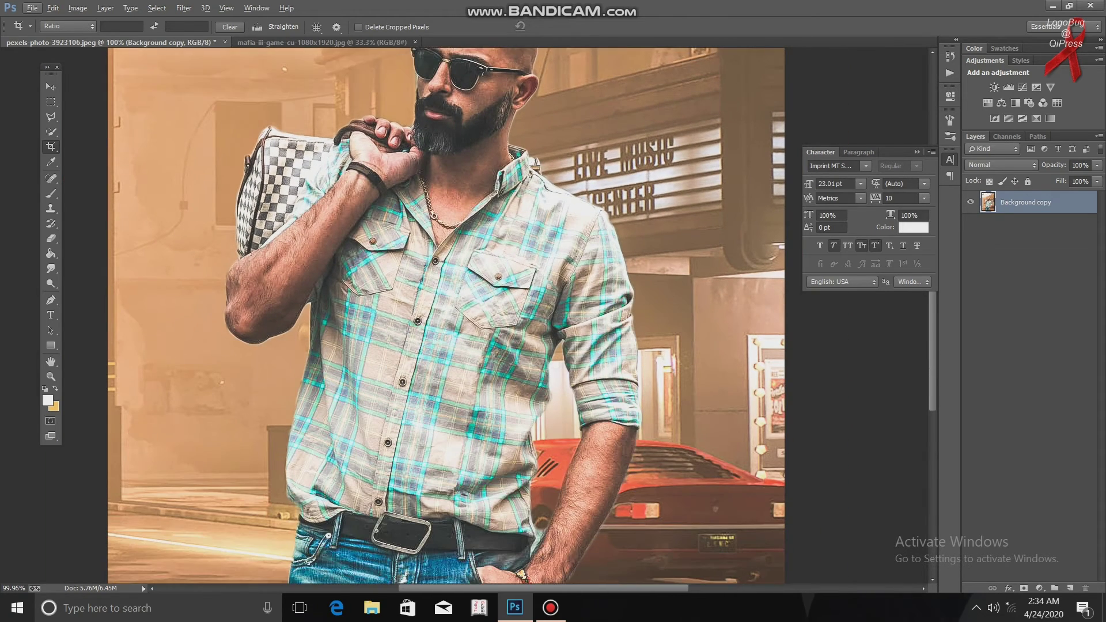
scroll(464, 315, "down", 6)
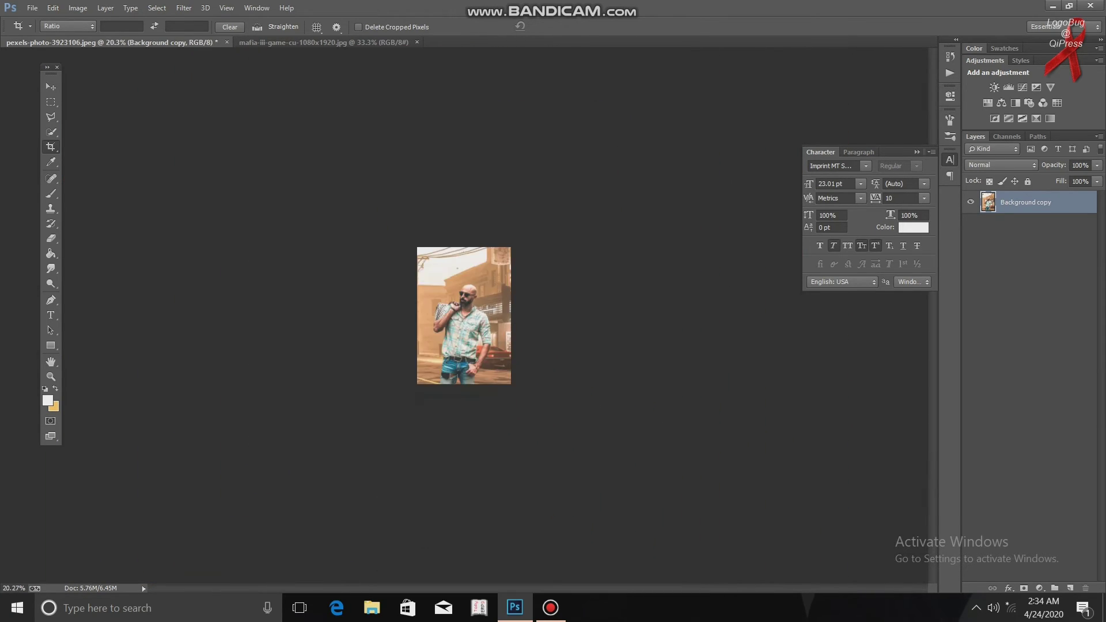
scroll(463, 316, "up", 3)
scroll(464, 316, "up", 1)
scroll(464, 315, "down", 3)
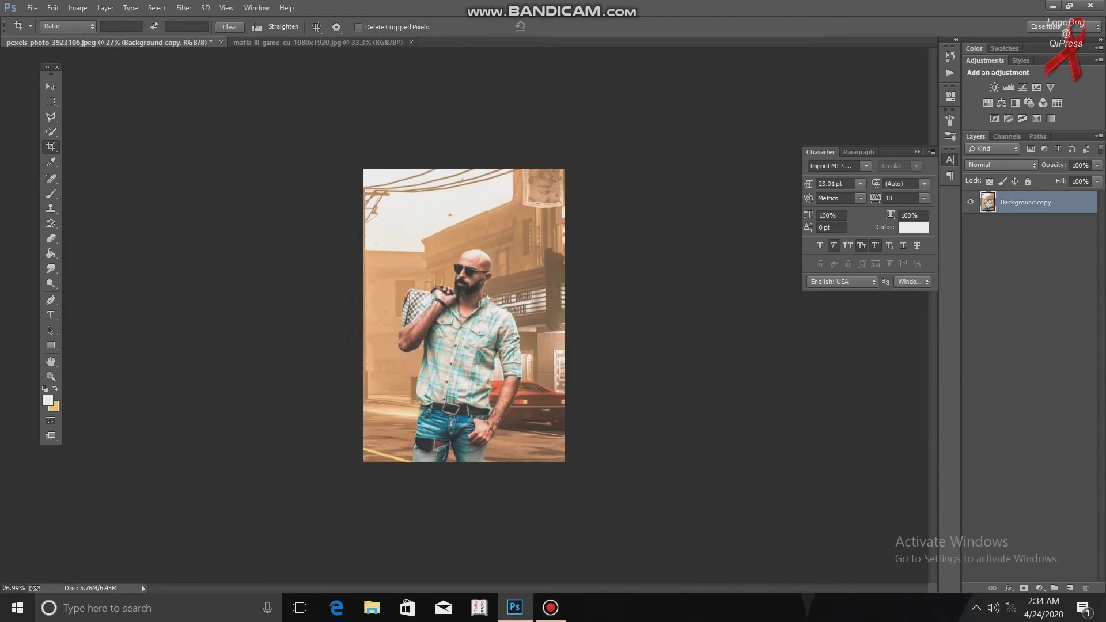
scroll(463, 316, "up", 3)
scroll(463, 316, "up", 1)
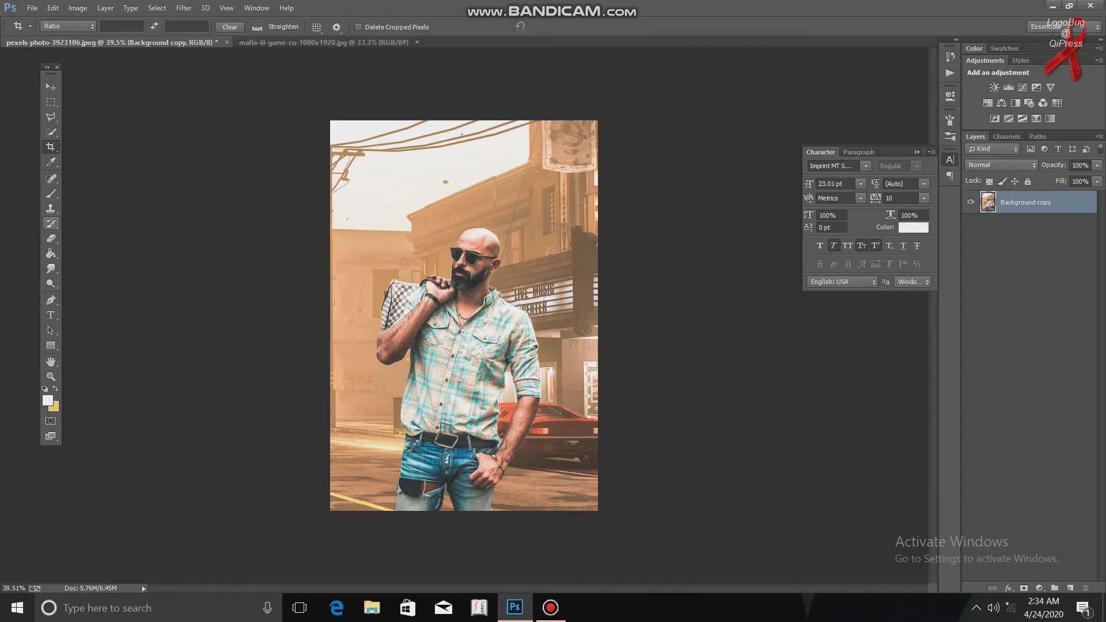
Duplicate the merged layer with the Brush tool ready for painting
left_click(51, 194)
left_click(87, 191)
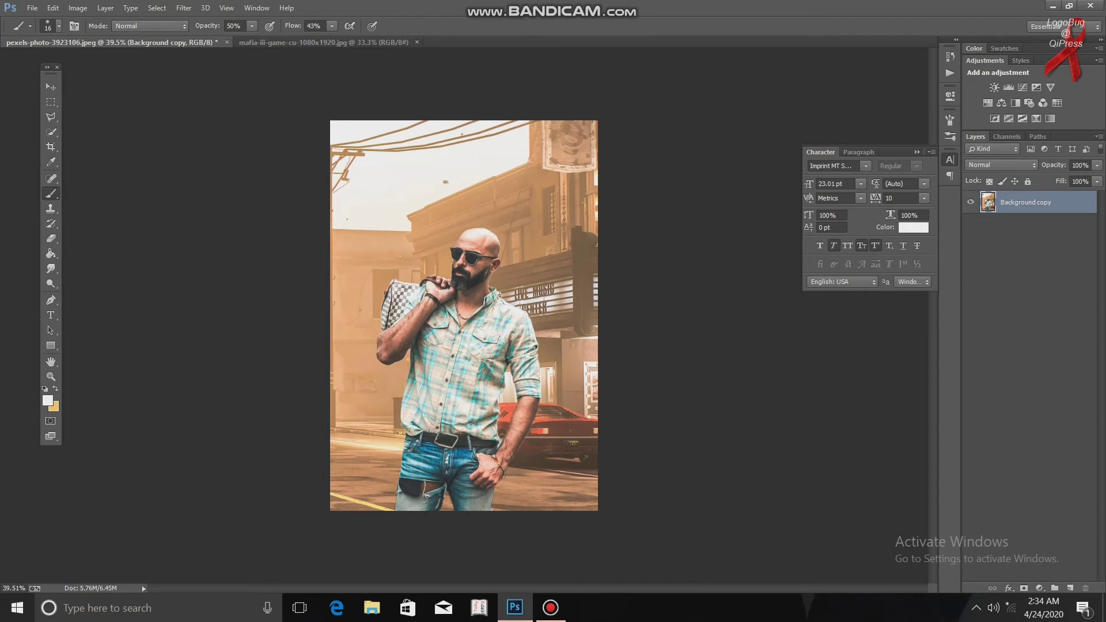
key("ctrl+j")
left_click(51, 269)
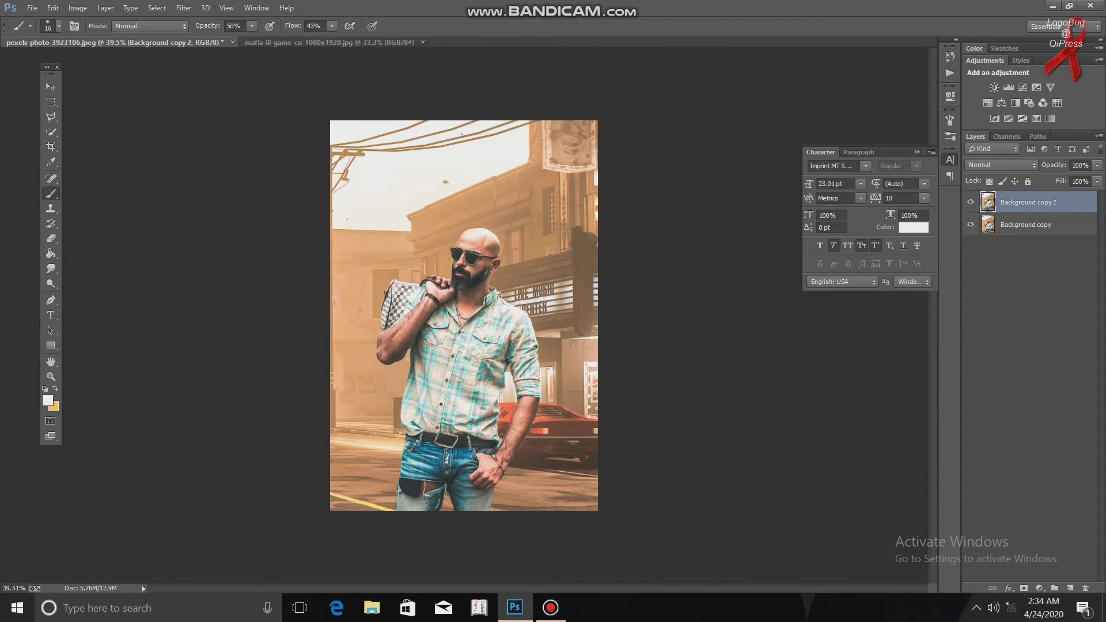
Set the foreground colour to orange and enlarge the brush to 71 px
left_click(48, 401)
mouse_move(320, 268)
left_mouse_down()
mouse_move(320, 248)
mouse_move(320, 261)
left_mouse_up()
left_click(274, 130)
left_click(423, 119)
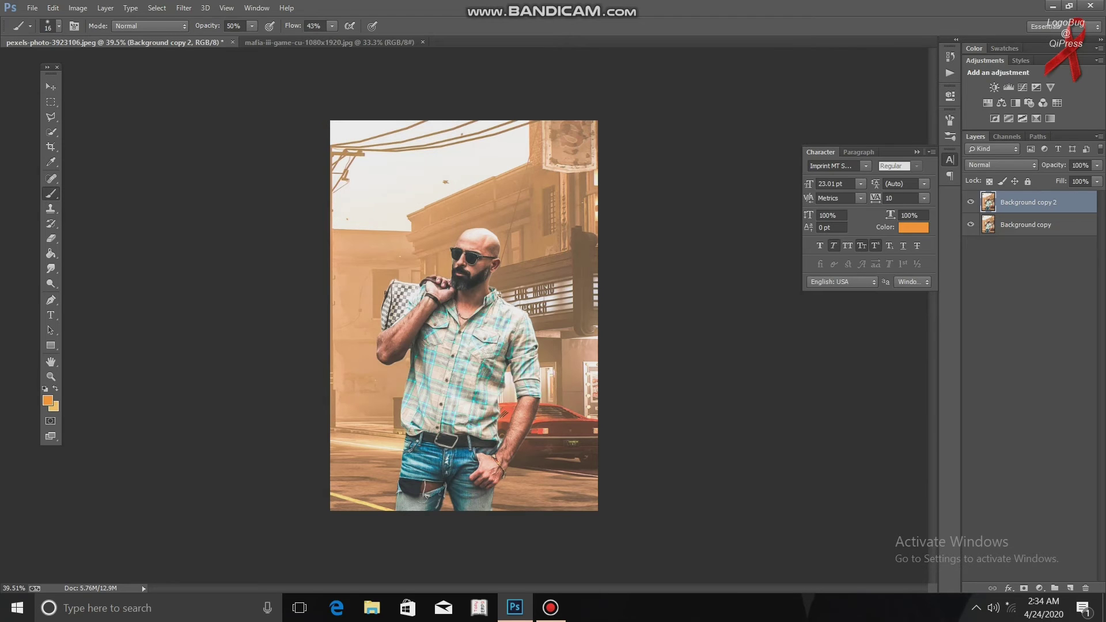
left_click(59, 26)
left_click_drag(73, 62, 90, 62)
Try an orange brush dab in the sky on the duplicate layer and undo moving that layer
left_click(385, 210)
left_click(51, 87)
left_click_drag(499, 295, 480, 284)
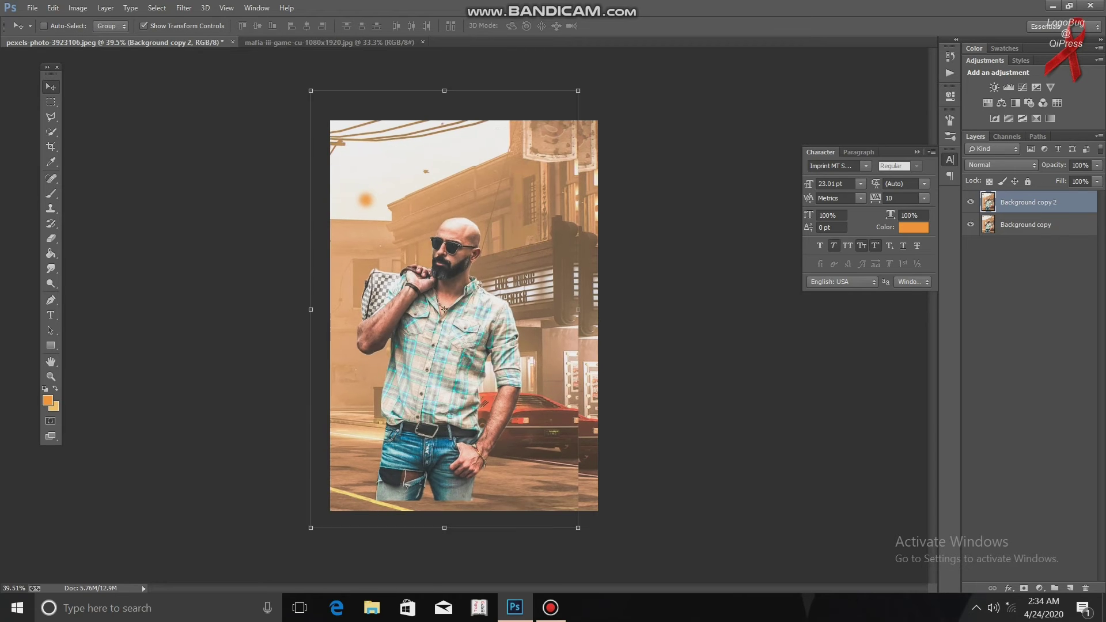
key("ctrl+z")
Hide the duplicate layer, and paint a soft orange dab in the sky beside the man on a new layer
left_click(971, 202)
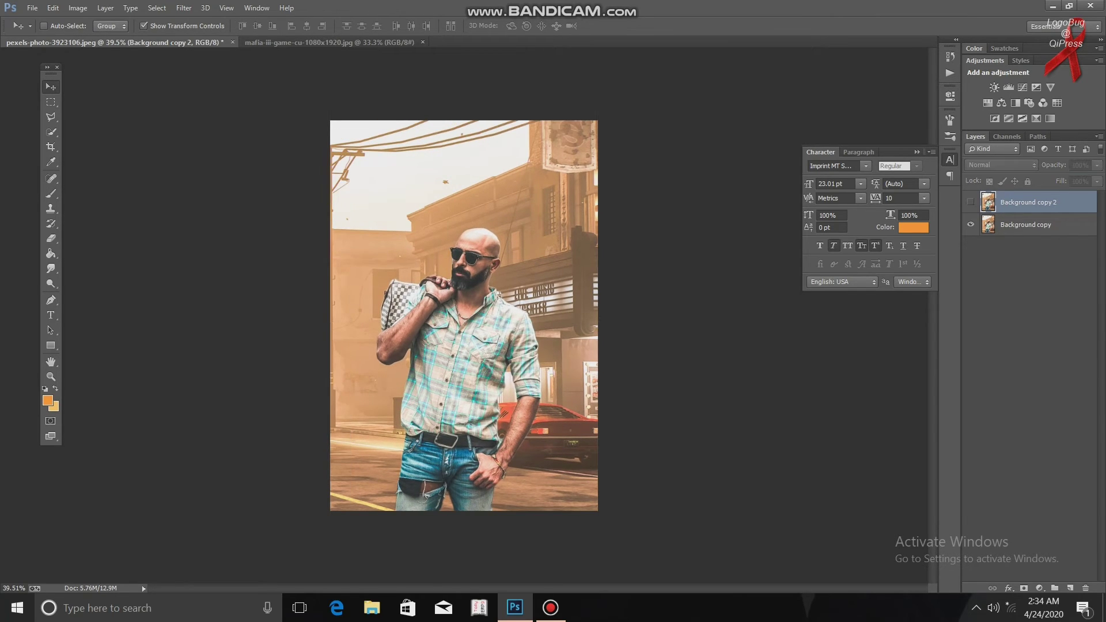
left_click(1070, 588)
key("b")
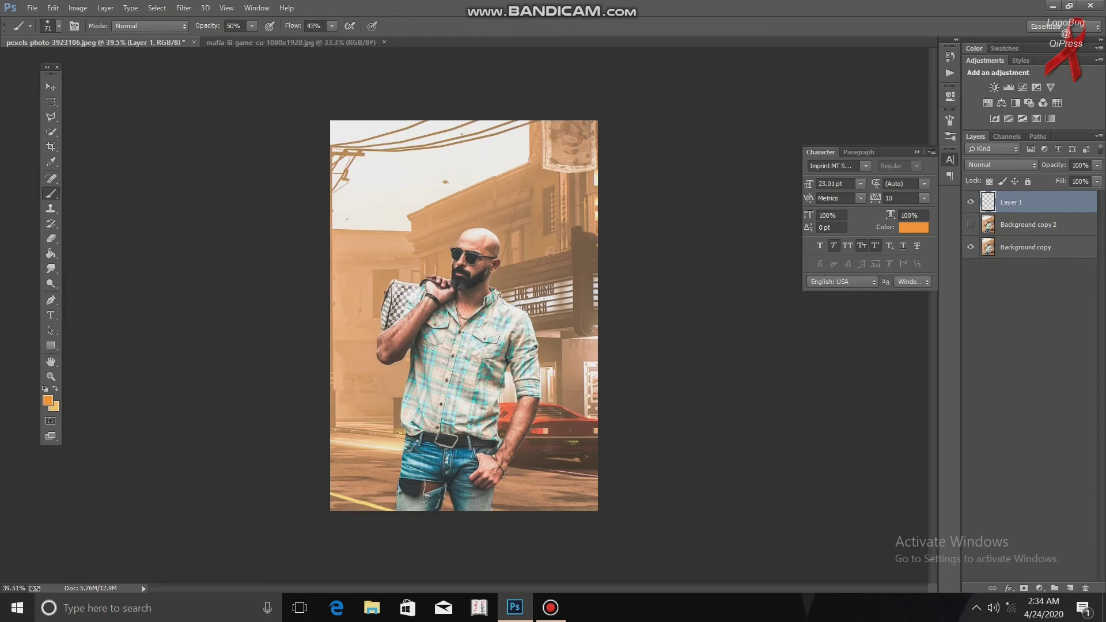
key("v")
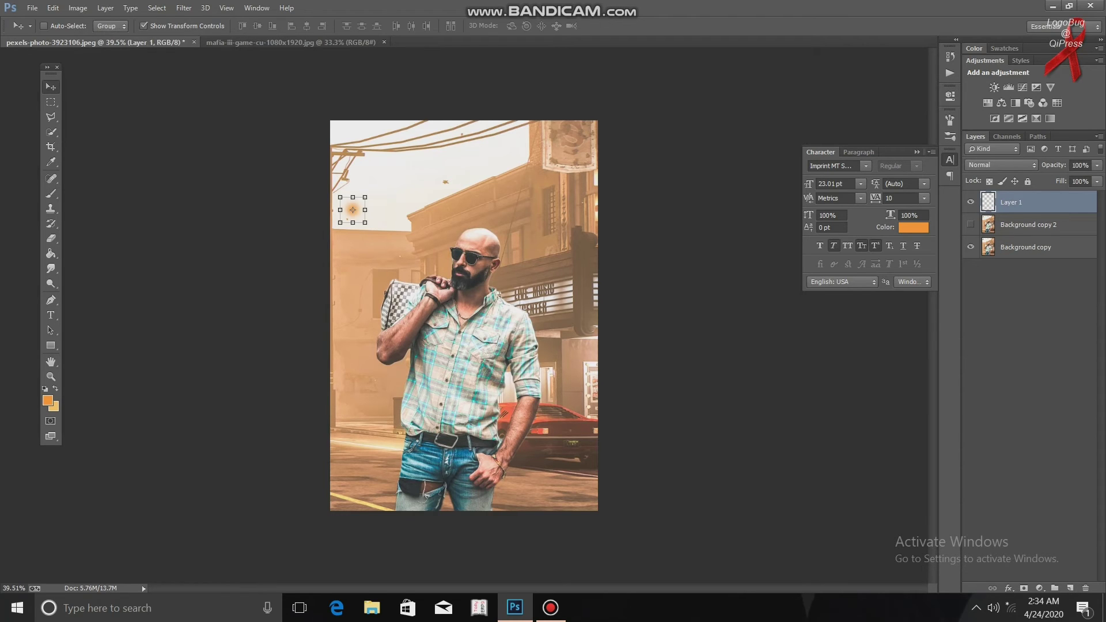
Scale the orange dab to about 888% width and 776% height and move the glow to the image's upper-left corner
mouse_move(363, 210)
left_mouse_down()
mouse_move(403, 210)
mouse_move(460, 333)
left_mouse_up()
left_click_drag(392, 230, 511, 443)
key("Return")
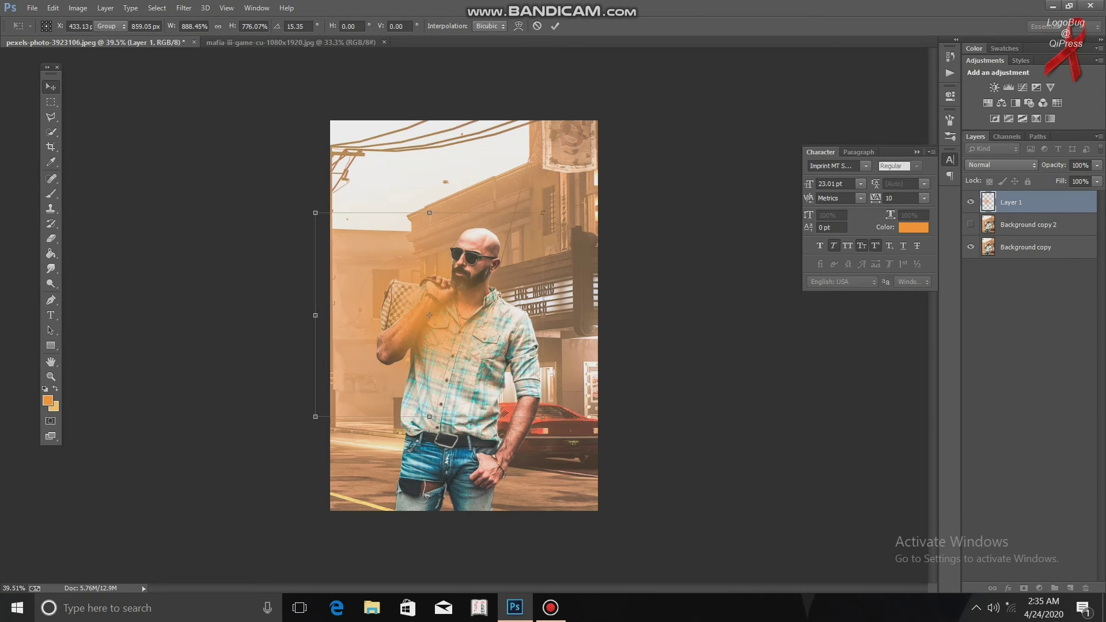
left_click_drag(454, 298, 324, 148)
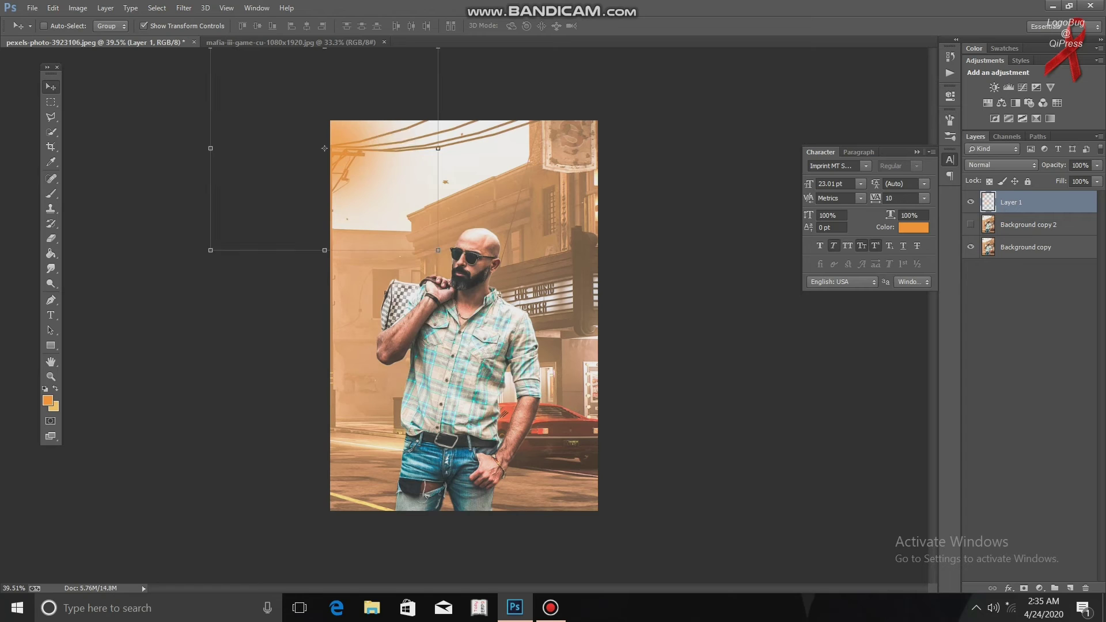
Enlarge the orange glow further so it spreads from the upper-left corner across the sky, buildings and the man
left_click_drag(438, 250, 804, 557)
left_click_drag(621, 301, 733, 261)
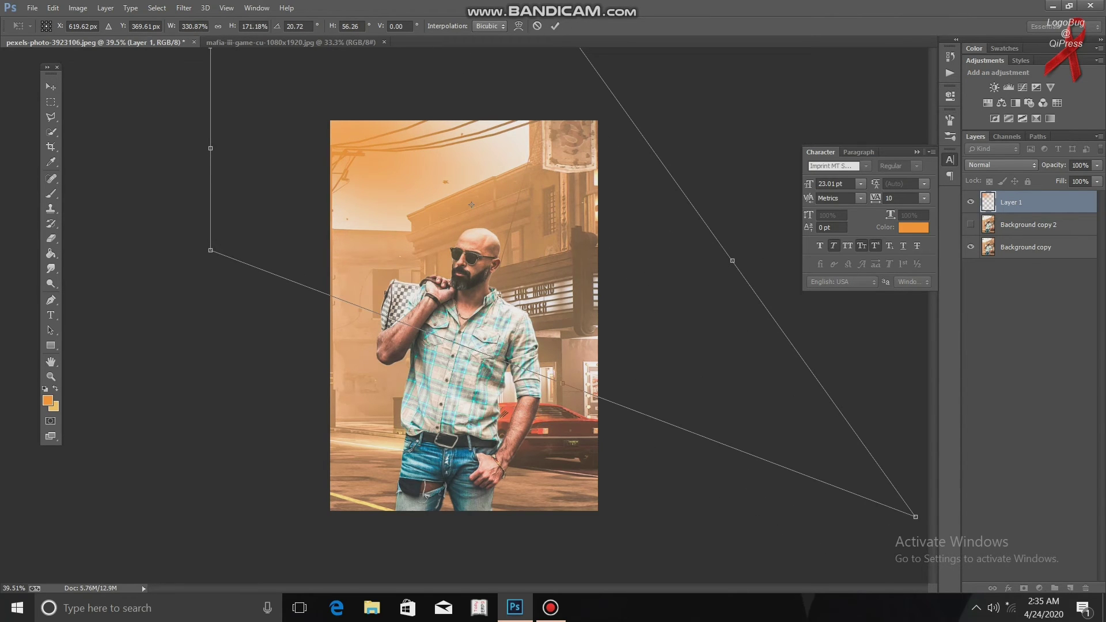
left_click_drag(472, 205, 431, 292)
left_click_drag(693, 348, 737, 268)
key("Escape")
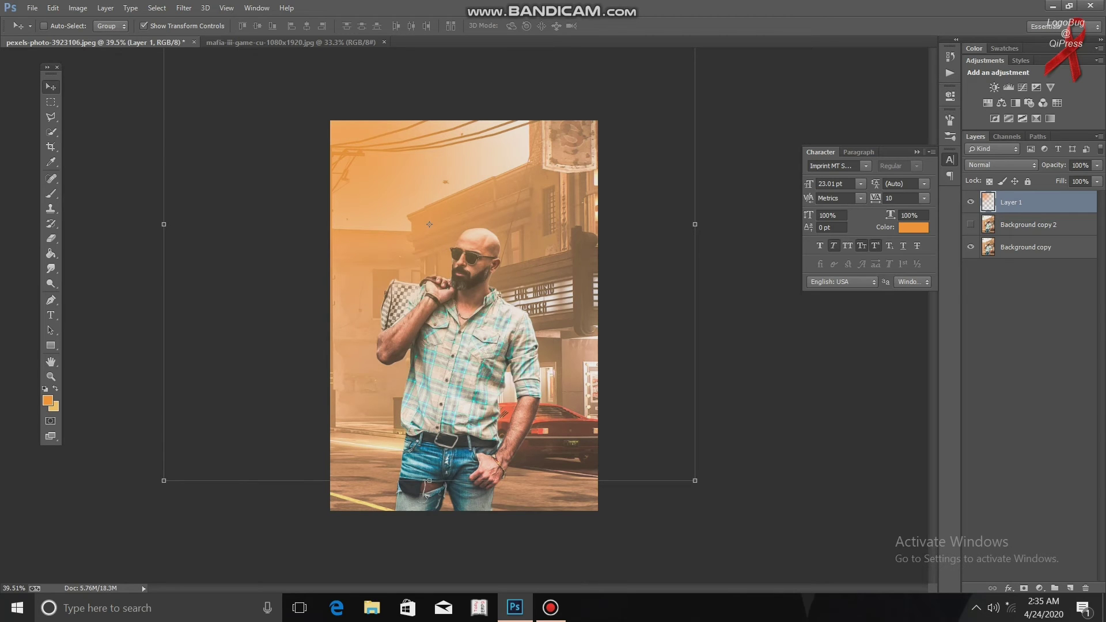
left_click_drag(695, 480, 926, 618)
key("Escape")
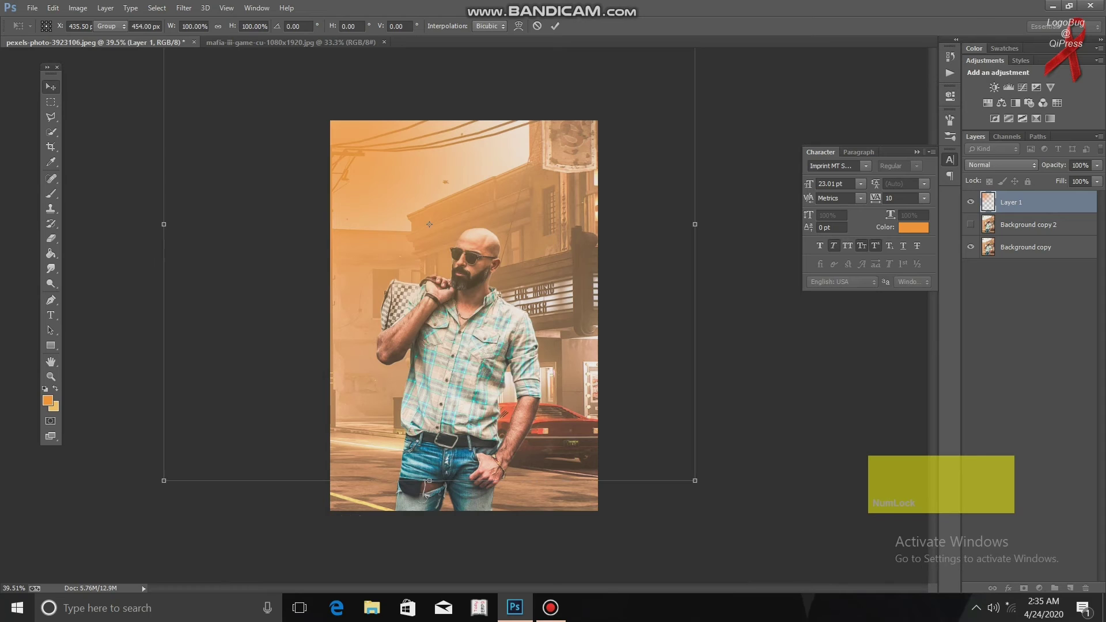
Reduce the orange glow layer's Fill to 85% and check the effect on the whole image
left_click(1098, 181)
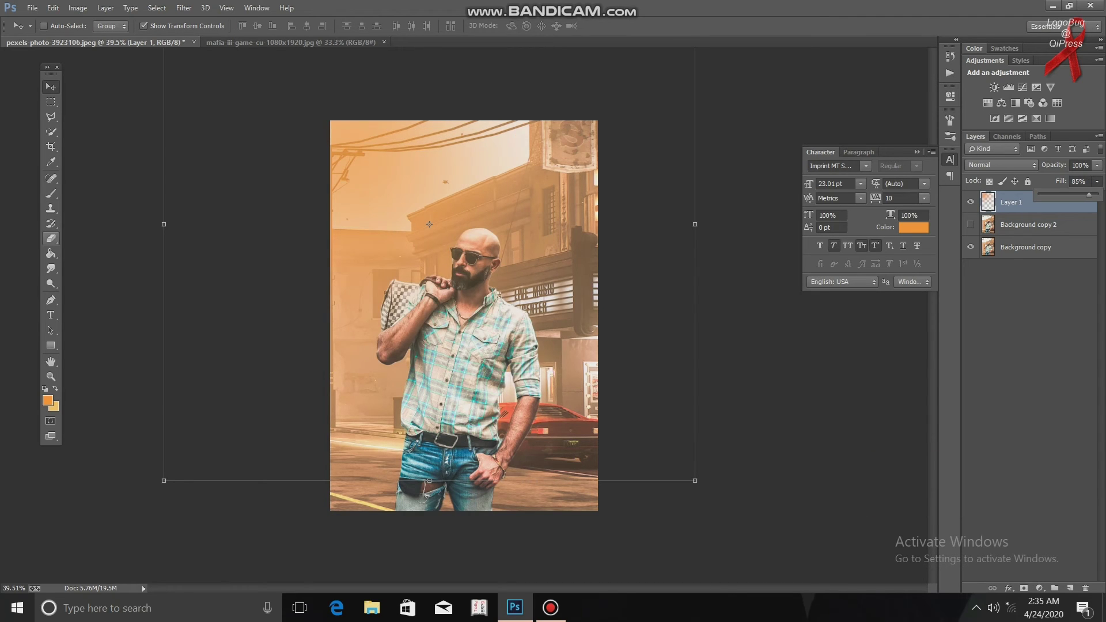
left_click(51, 238)
key("ctrl+minus")
key("ctrl+minus")
key("ctrl+0")
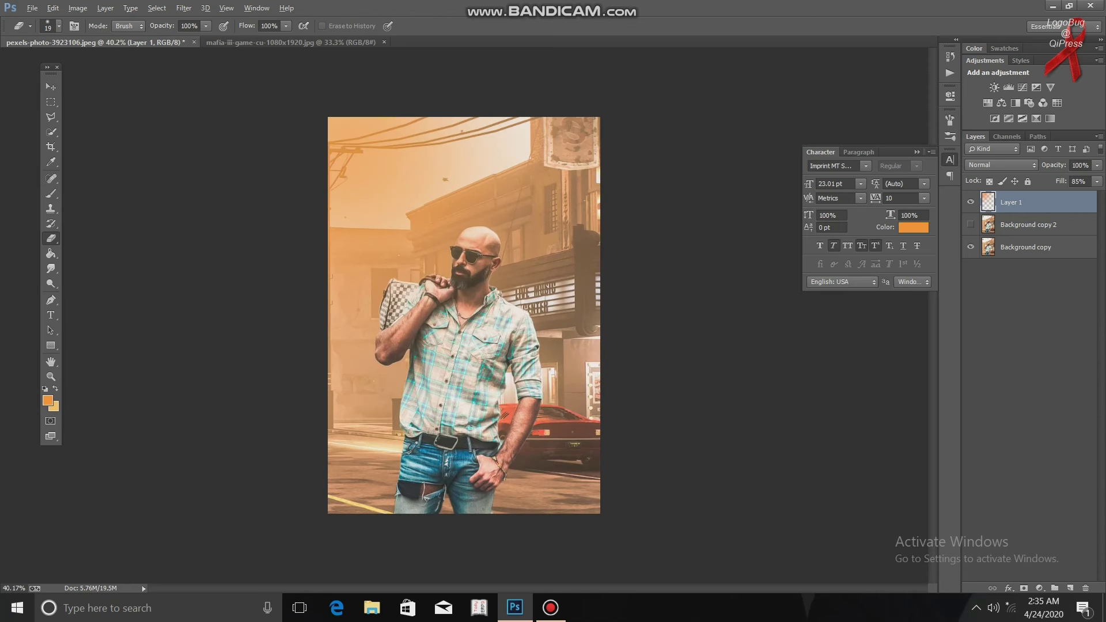
scroll(500, 294, "down", 5)
scroll(500, 295, "up", 4)
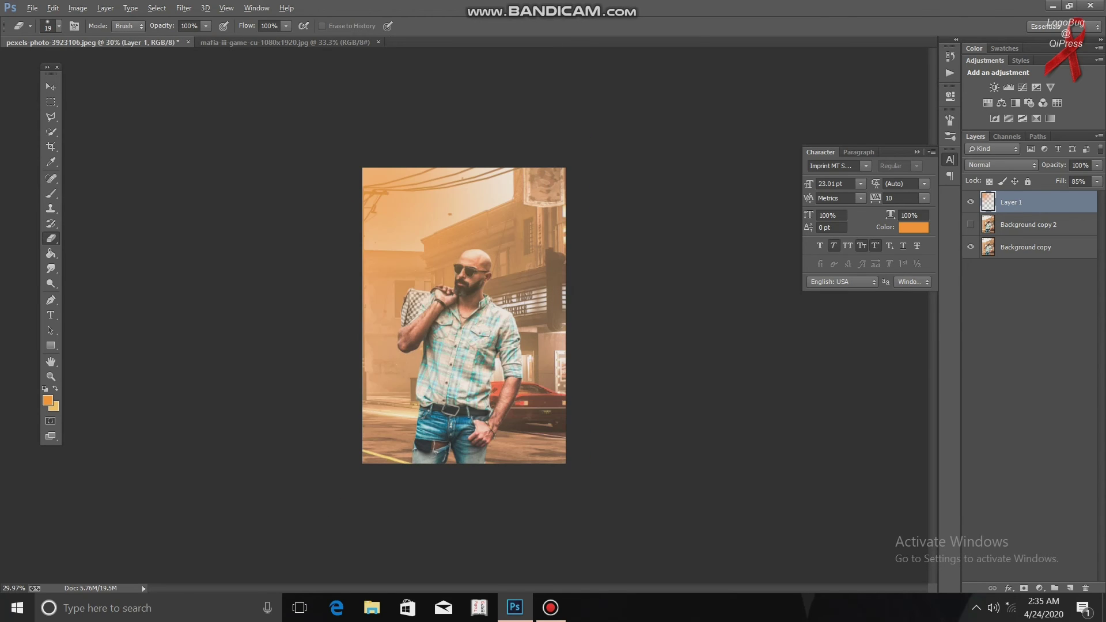
scroll(500, 295, "up", 2)
scroll(464, 315, "down", 3)
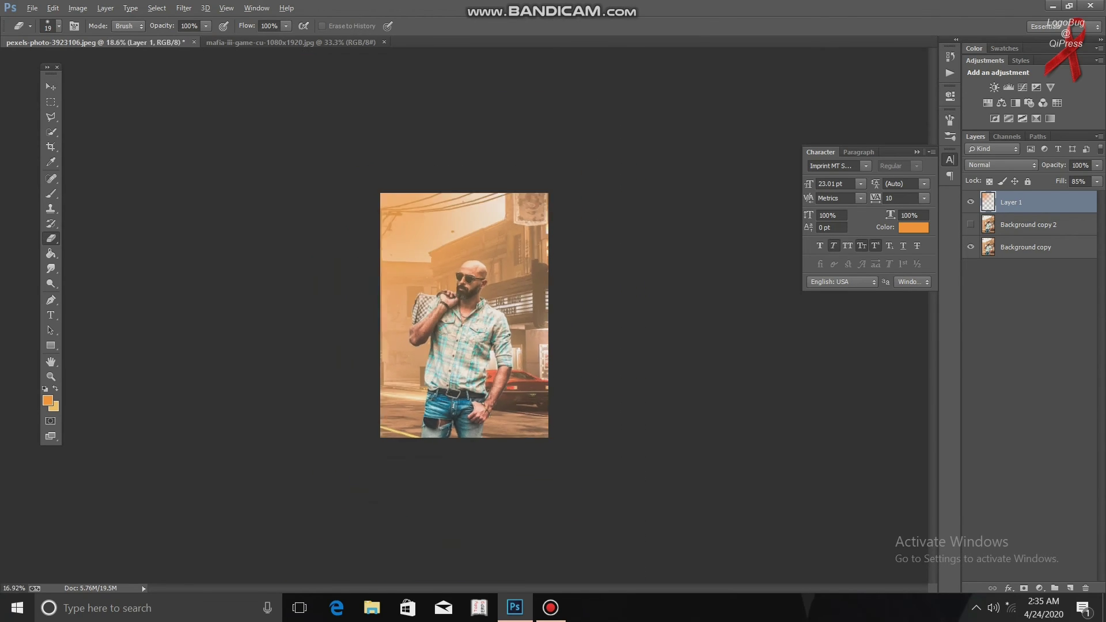
Select the glow layer together with both image layers and merge them into one layer
left_click(1029, 224, "ctrl")
left_click(1025, 246, "ctrl")
right_click(1030, 246)
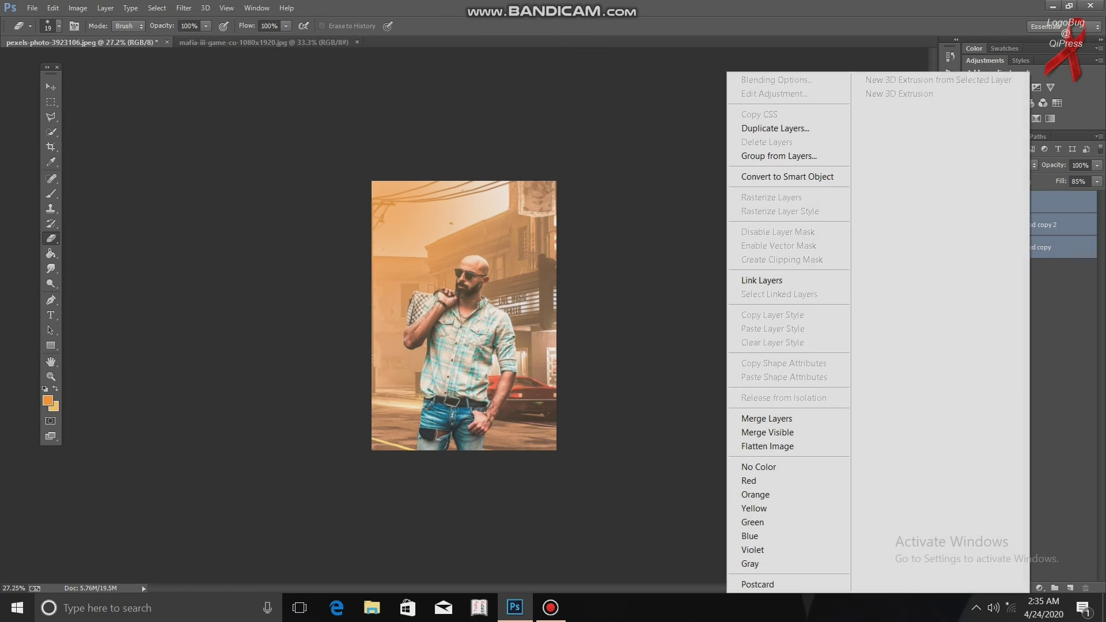
left_click(766, 419)
Start the Camera Raw Filter on the merged layer and load the Urban 09 settings preset
left_click(183, 7)
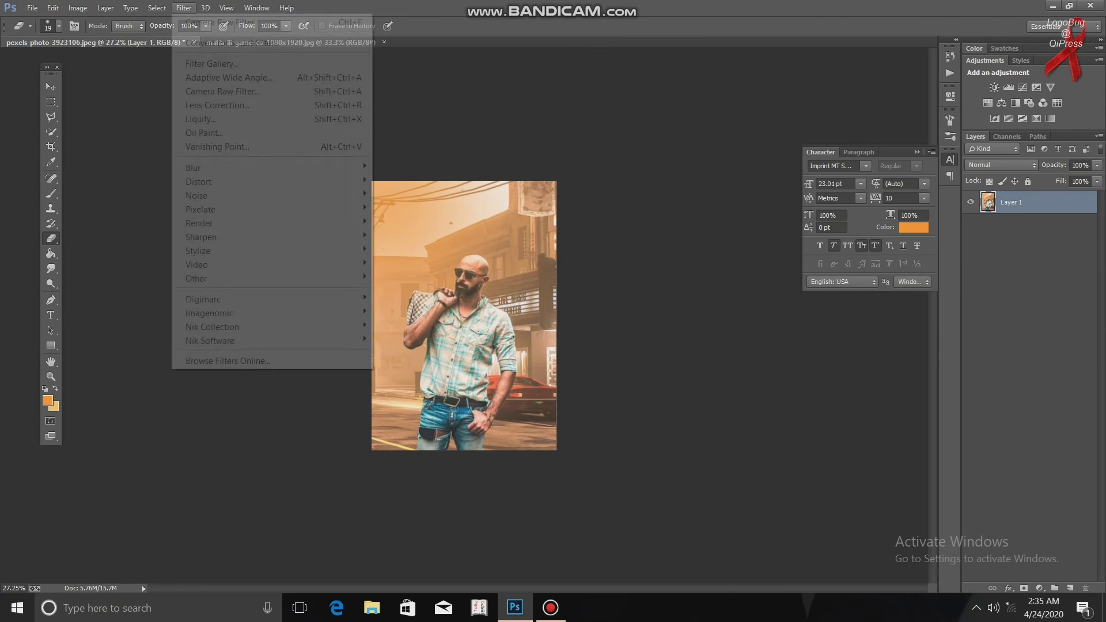
left_click(222, 91)
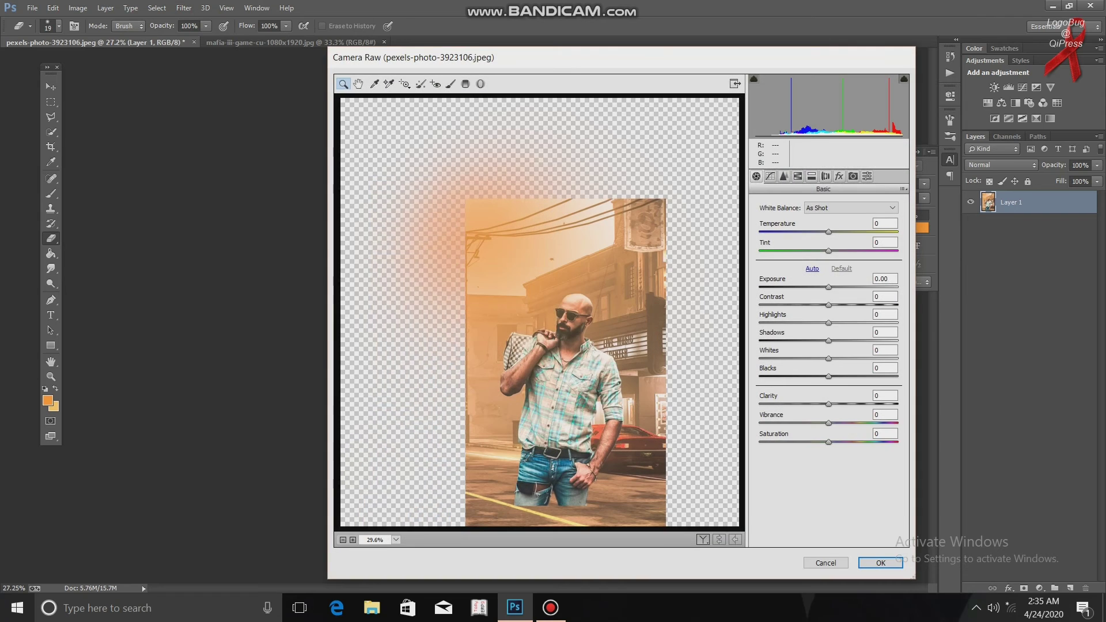
left_click(904, 189)
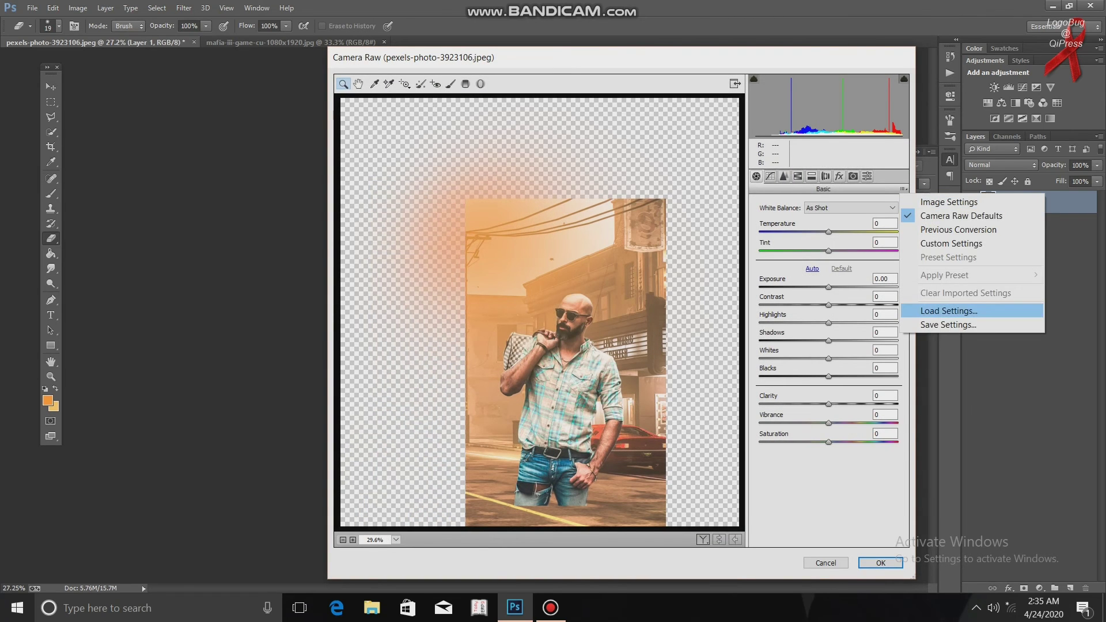
left_click(945, 310)
left_click_drag(612, 222, 612, 317)
double_click(527, 280)
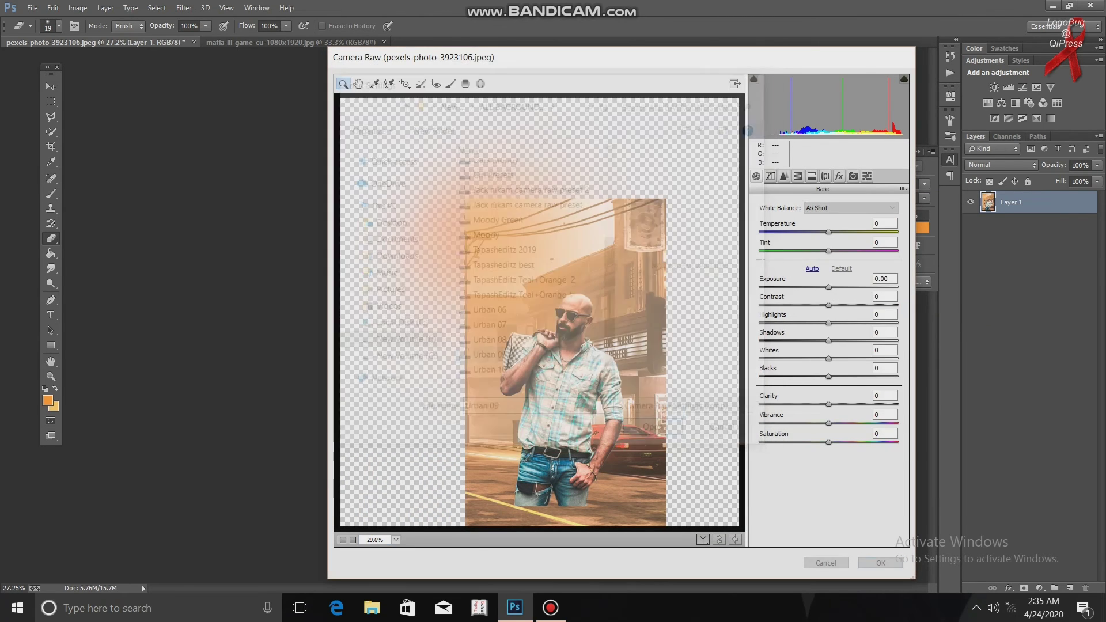
Load the Urban 10 settings preset in the Camera Raw Filter
left_click(903, 189)
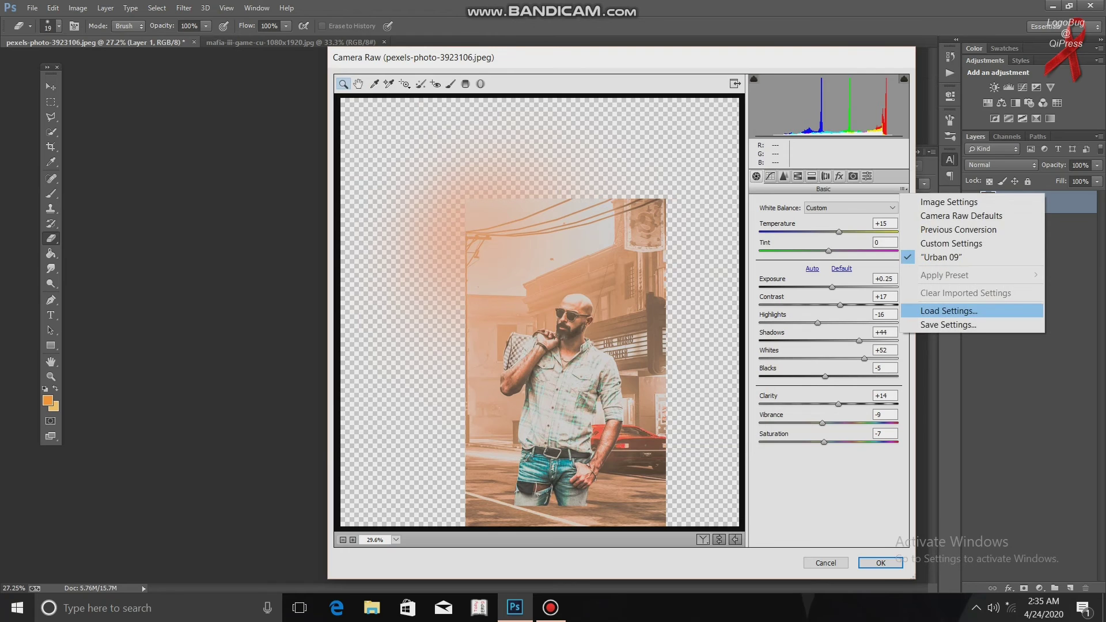
left_click(945, 309)
scroll(531, 288, "down", 3)
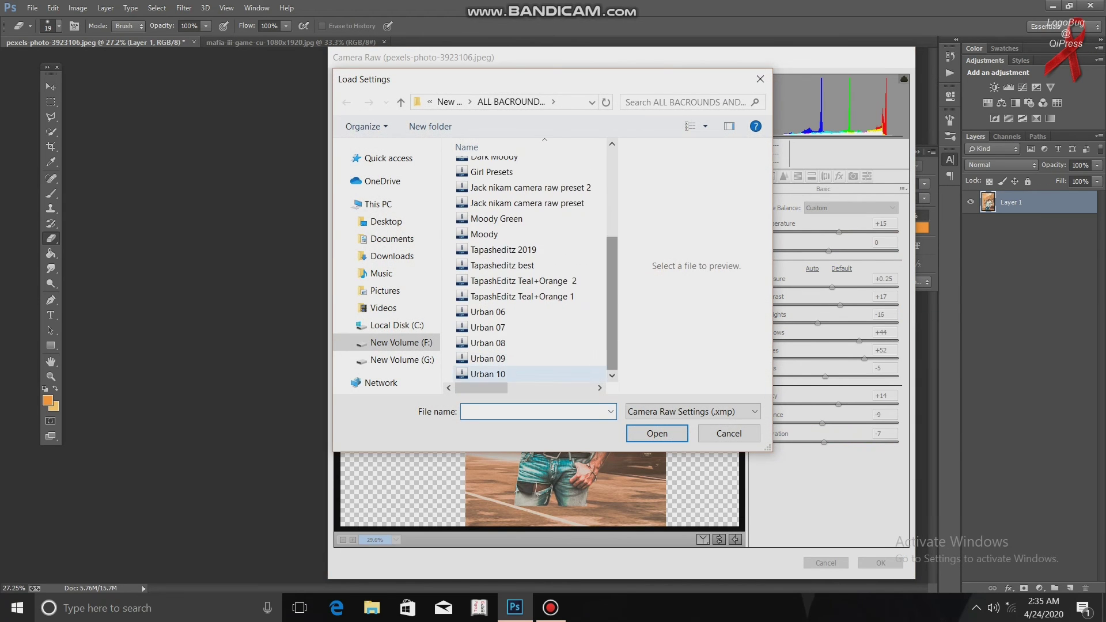
double_click(487, 374)
Load the Moody Green settings preset in the Camera Raw Filter and set Highlights to -67
left_click(904, 189)
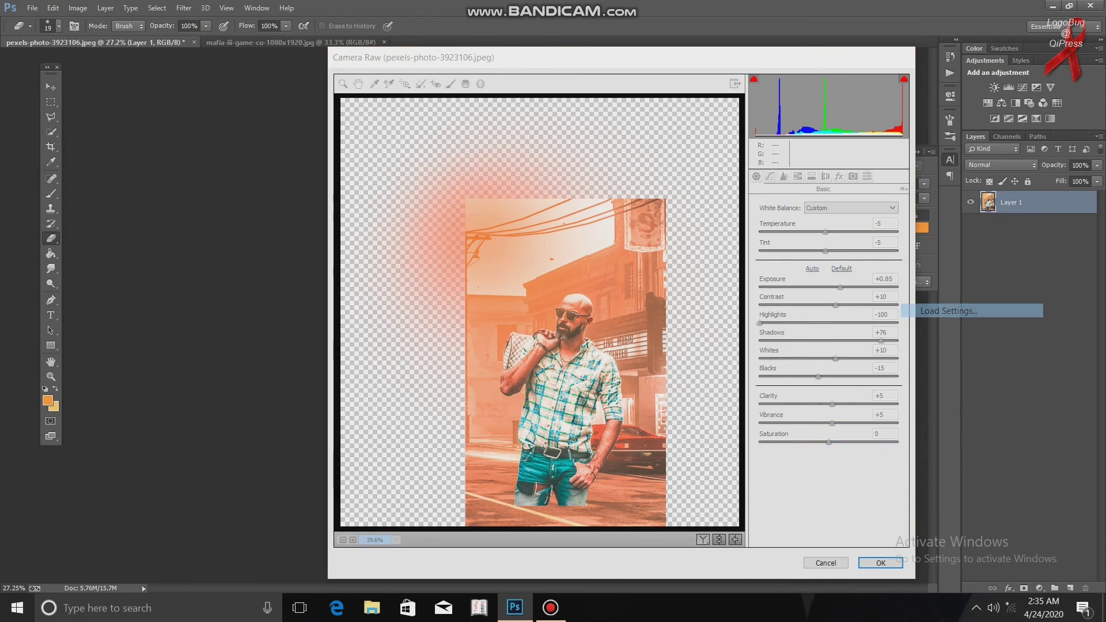
left_click(945, 311)
scroll(530, 265, "down", 1)
left_click(495, 324)
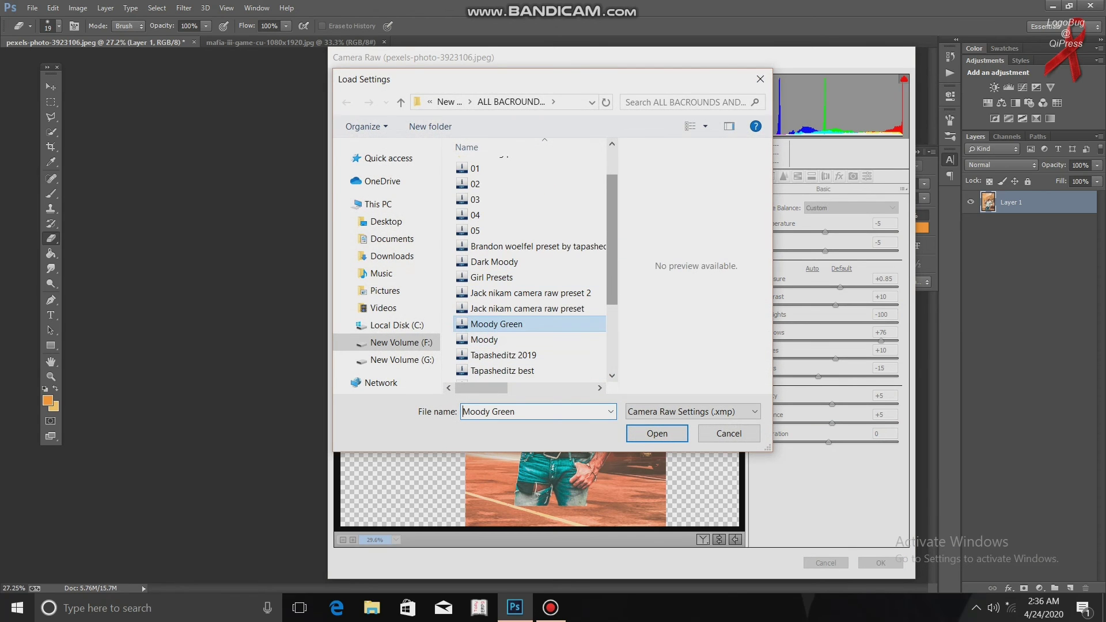
double_click(497, 324)
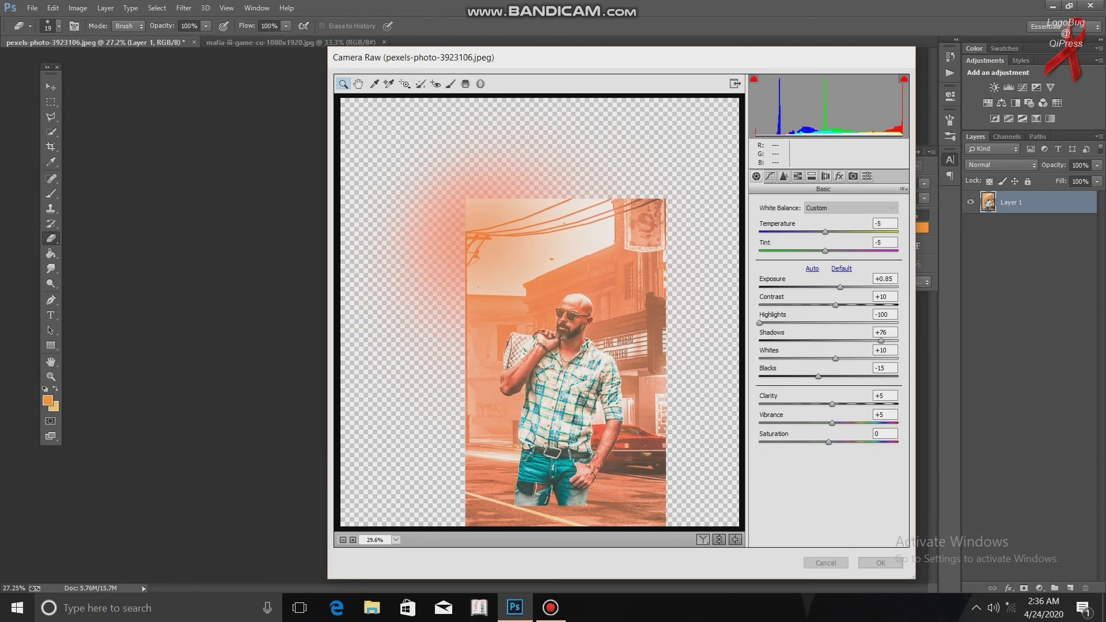
left_click_drag(759, 323, 783, 323)
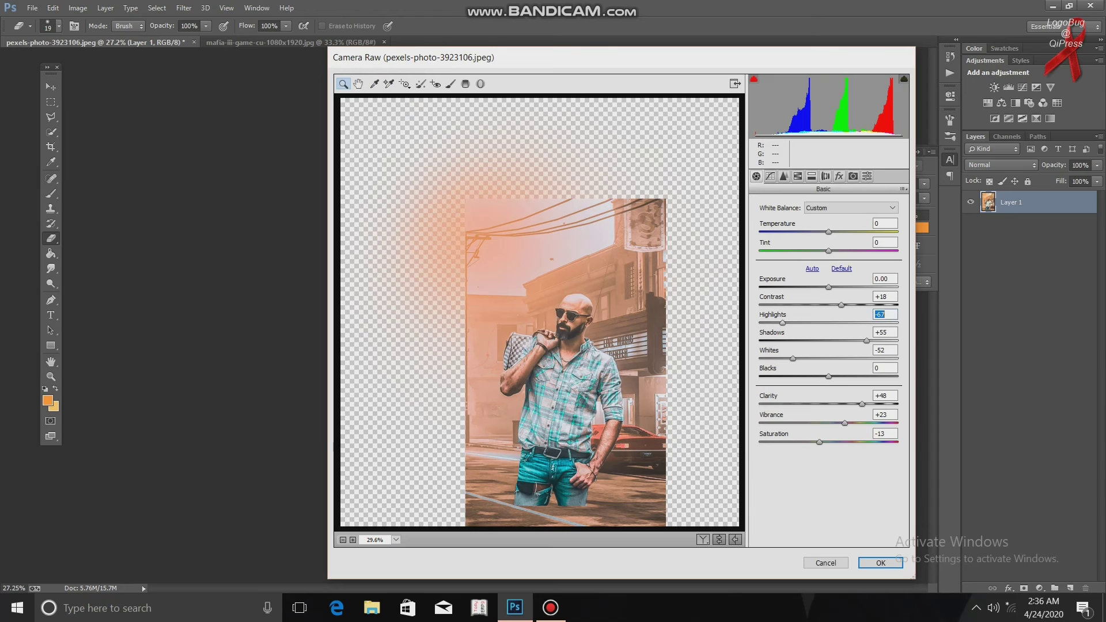
Set Highlights to -100, Shadows to -27, Whites to +35 and Blacks to -39 in the Camera Raw basic adjustments
left_click_drag(867, 341, 813, 377)
key("Down")
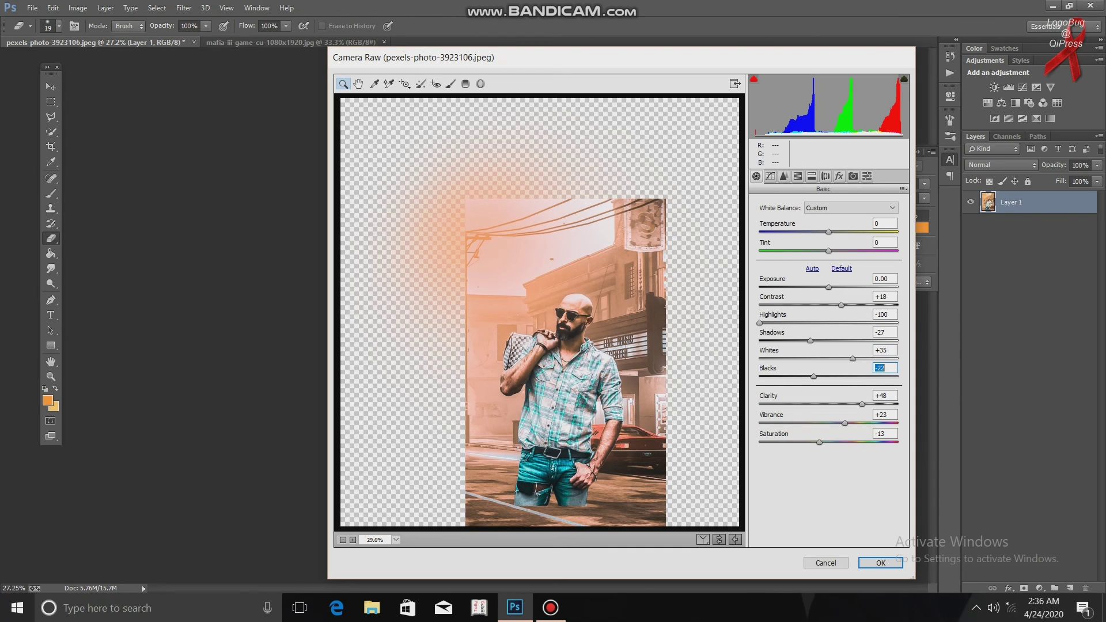
key("Up")
key("Up")
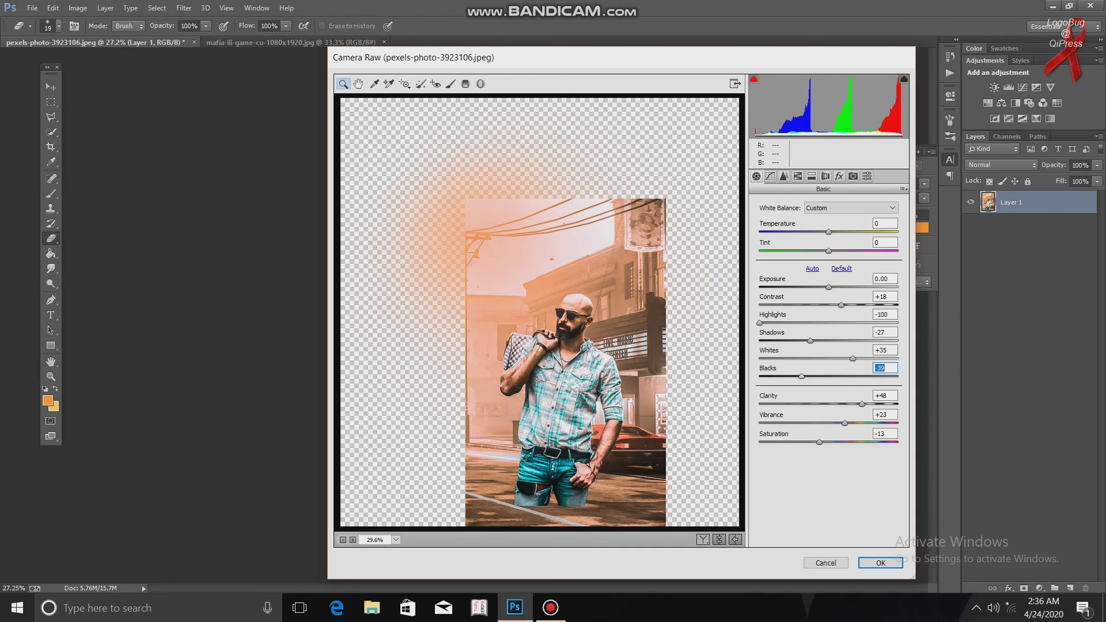
Raise Clarity to +87 and Vibrance to +63 in the Camera Raw basic adjustments
left_click(888, 404)
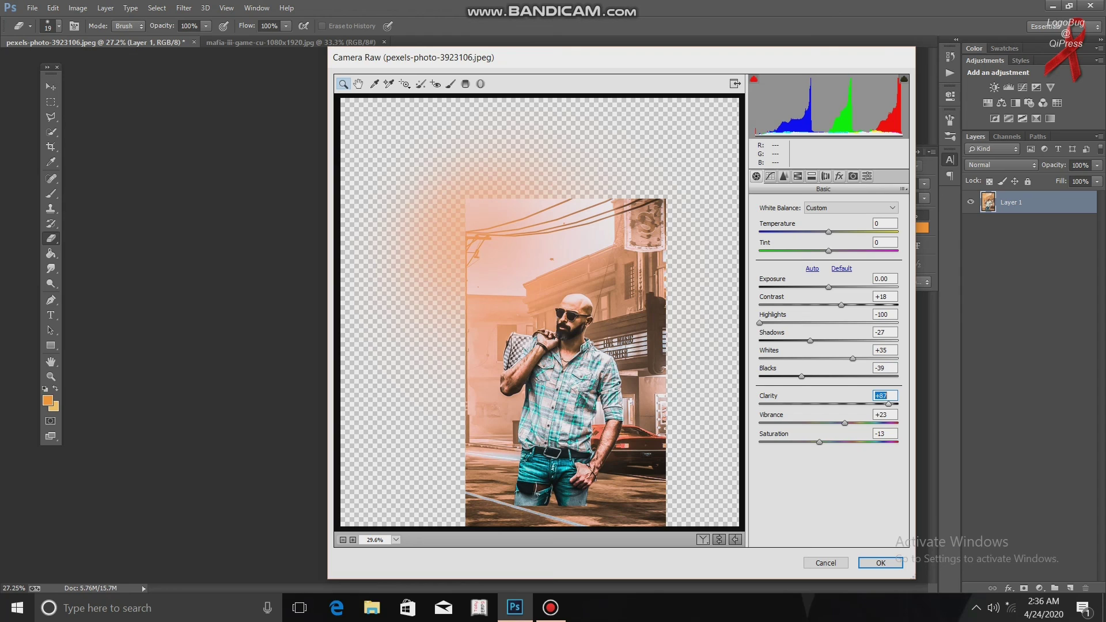
left_click(860, 424)
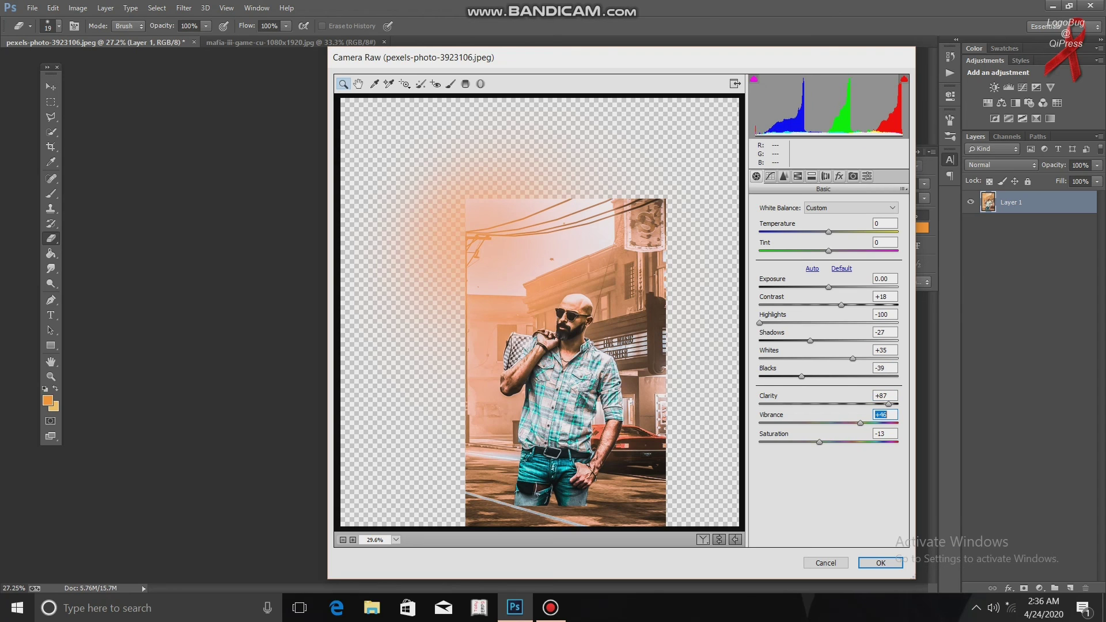
key("Up")
key("Up")
key("Up")
key("Up")
key("Up")
key("Up")
key("Up")
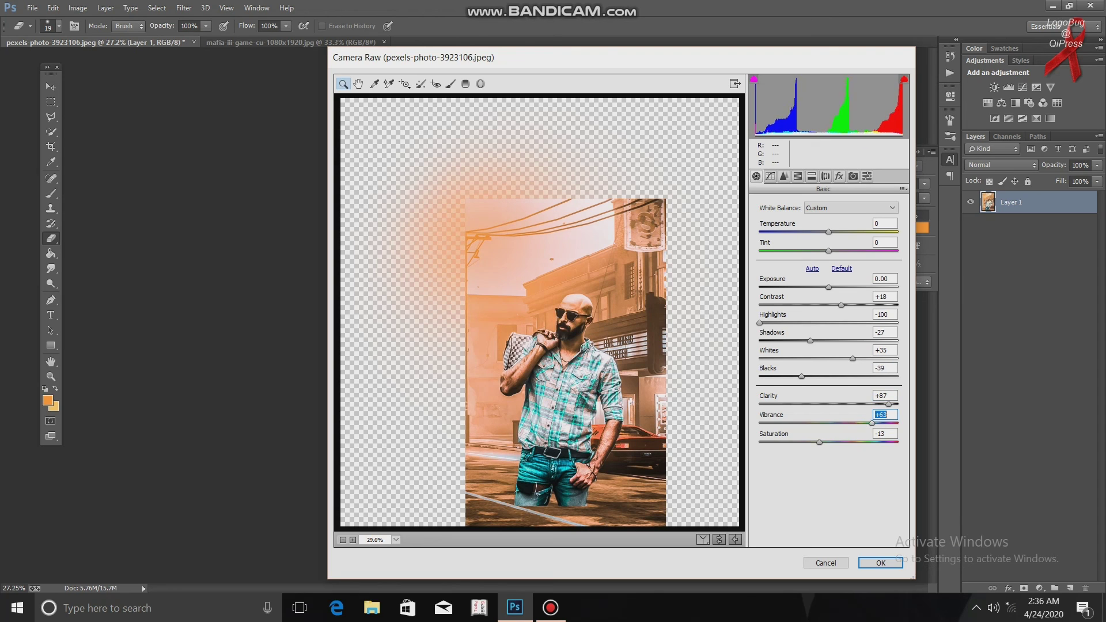
Set the Luminance noise reduction to 27 and apply the Camera Raw Filter to the merged layer
left_click(785, 176)
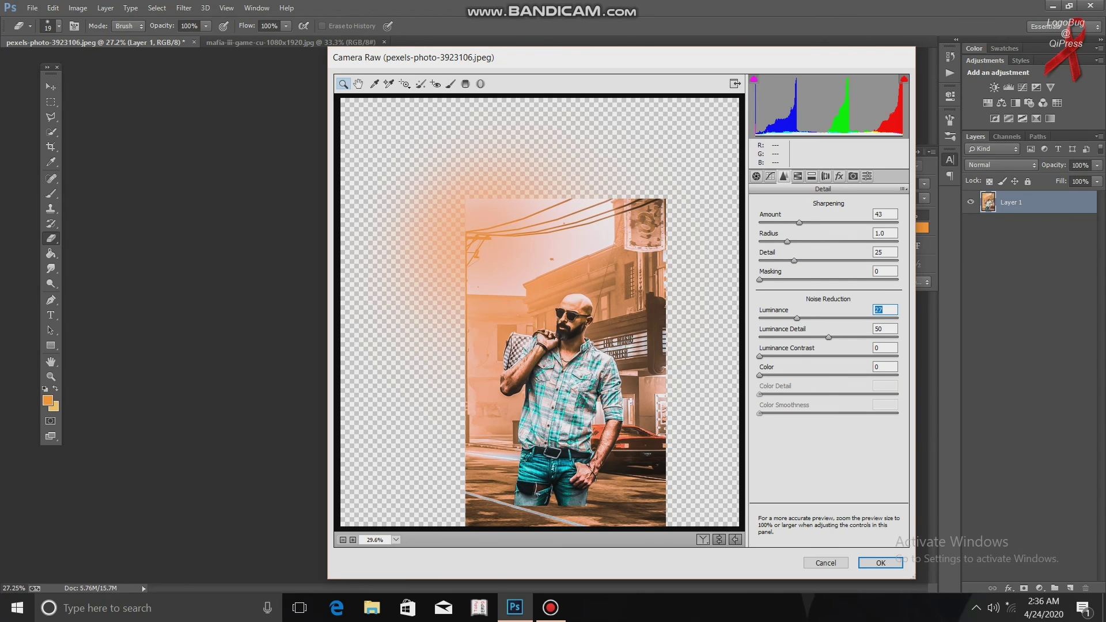
key("Return")
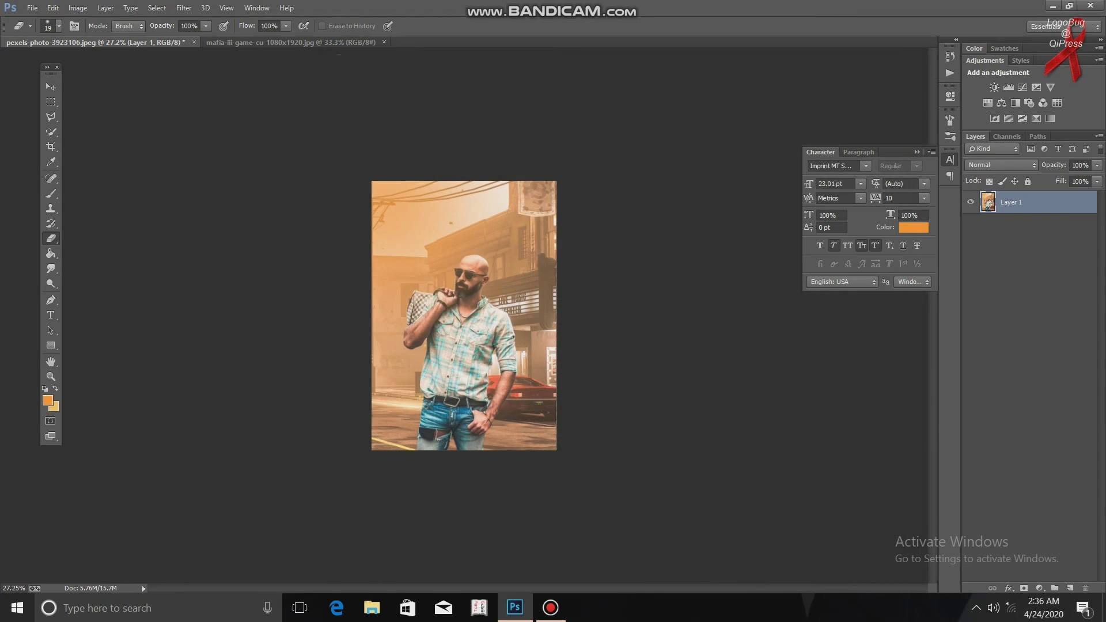
key("ctrl+0")
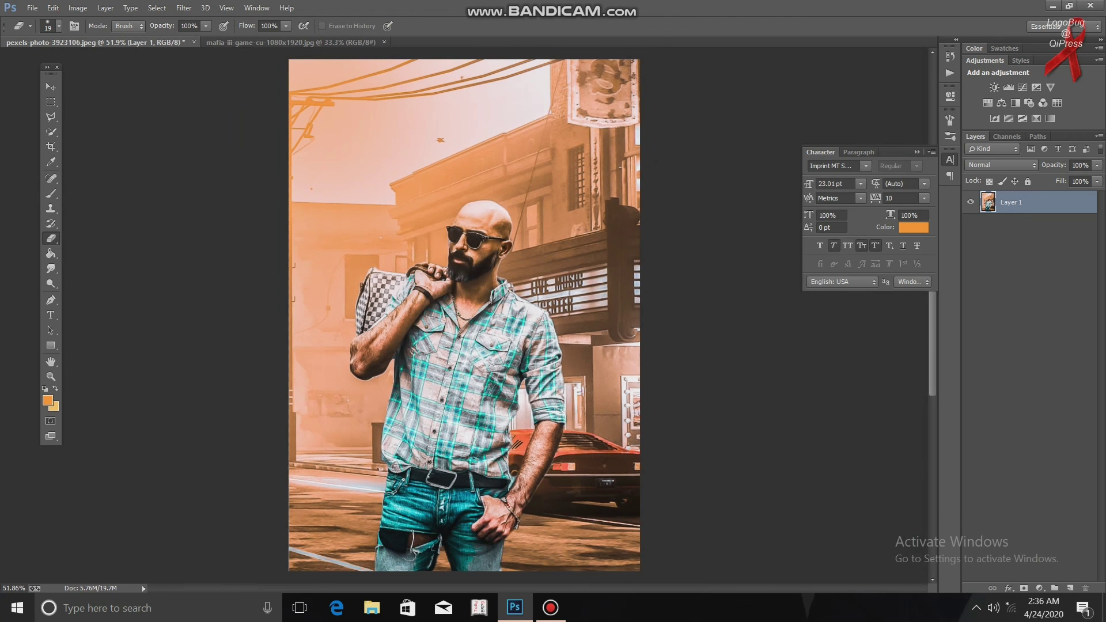
scroll(464, 312, "down", 1)
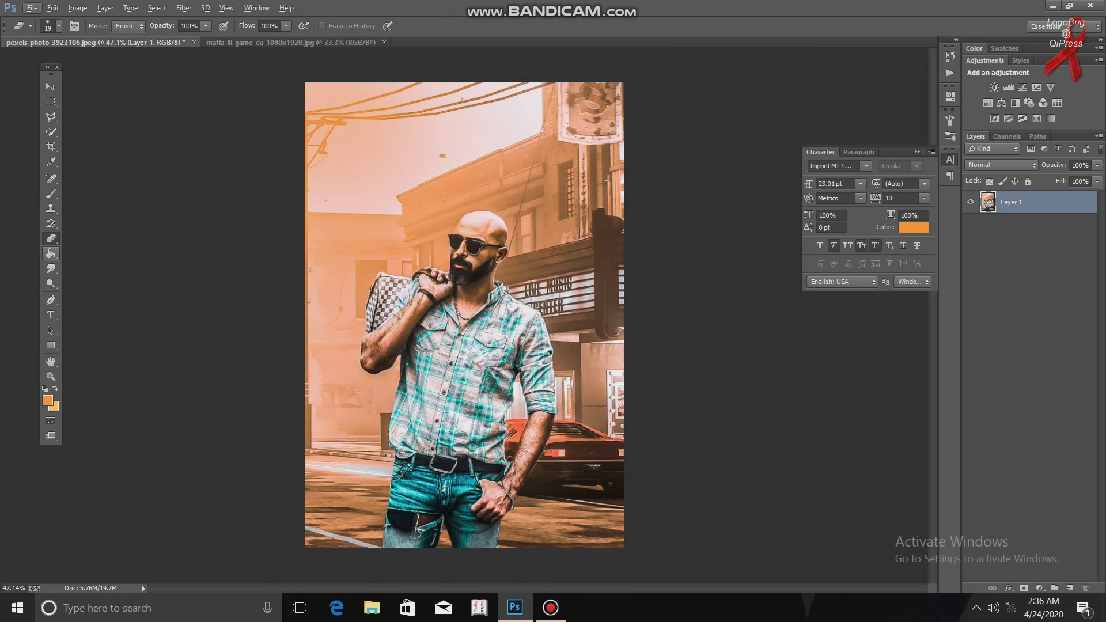
scroll(464, 315, "down", 8)
scroll(464, 315, "up", 7)
scroll(464, 315, "down", 6)
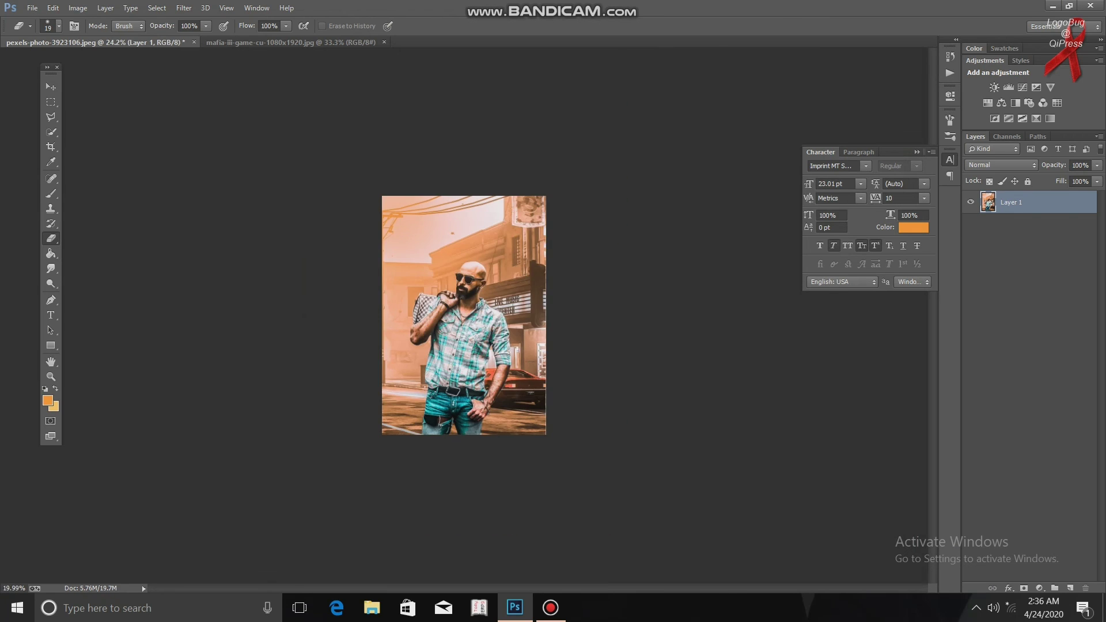
scroll(465, 316, "up", 3)
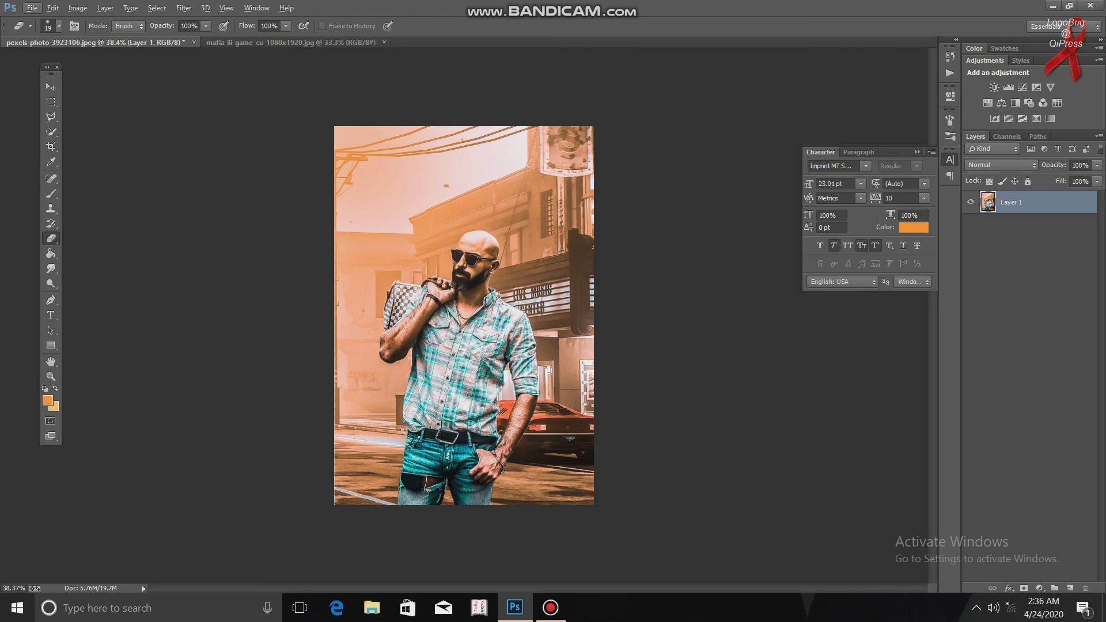
left_click(550, 607)
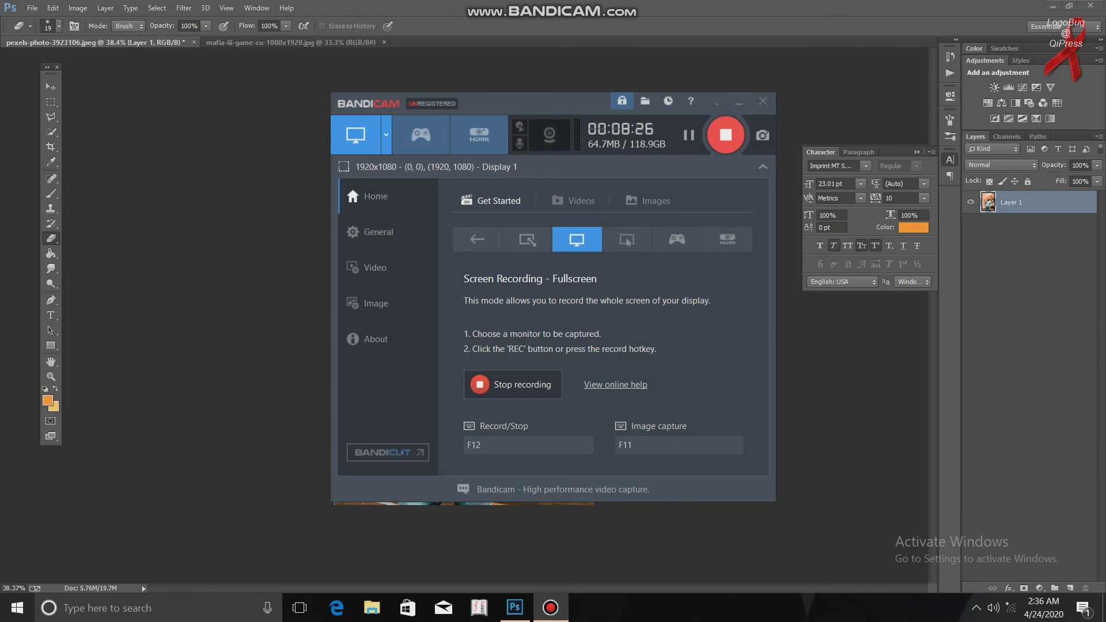